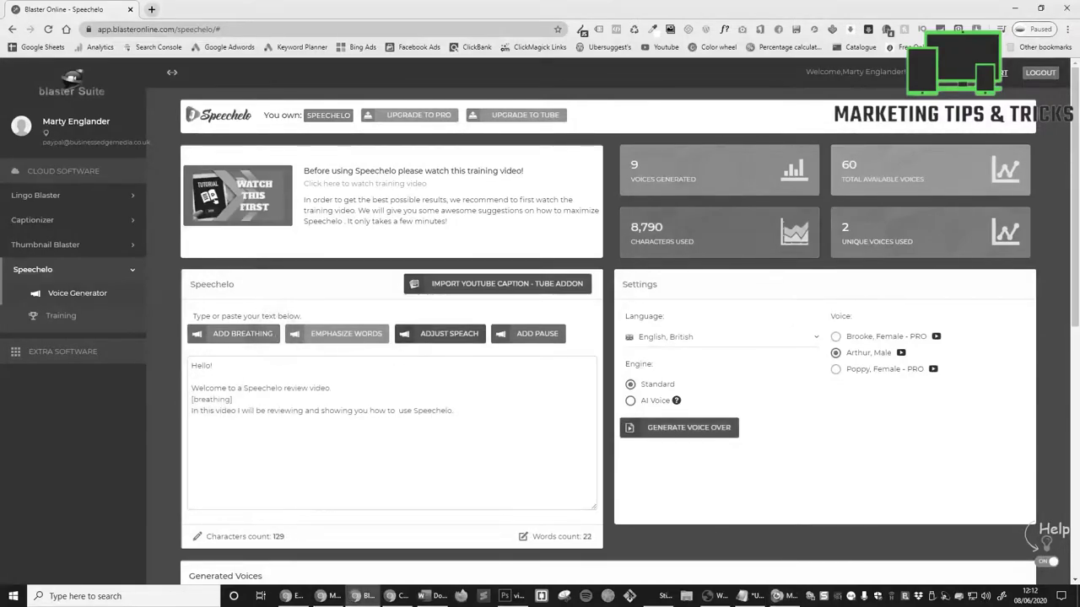
- Emphasise 'Speechelo' in the script and generate the British English Arthur voice-over
double_click(433, 410)
left_click(337, 333)
left_click(679, 427)
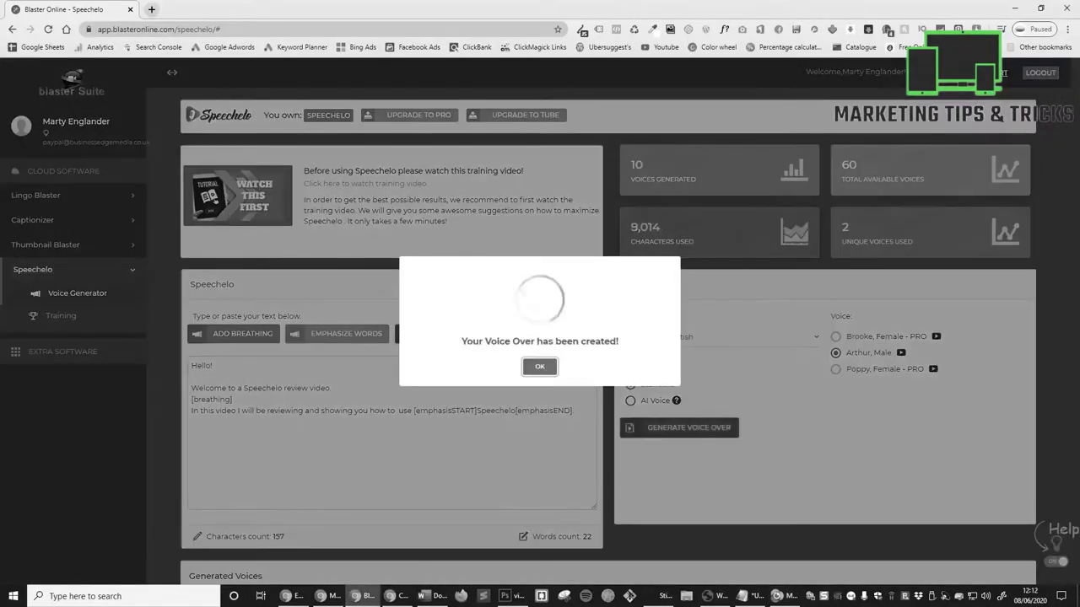
left_click(540, 366)
- Play the preview of the newly generated voice-over in Generated Voices
scroll(865, 380, "down", 3)
left_click(793, 467)
left_click(398, 166)
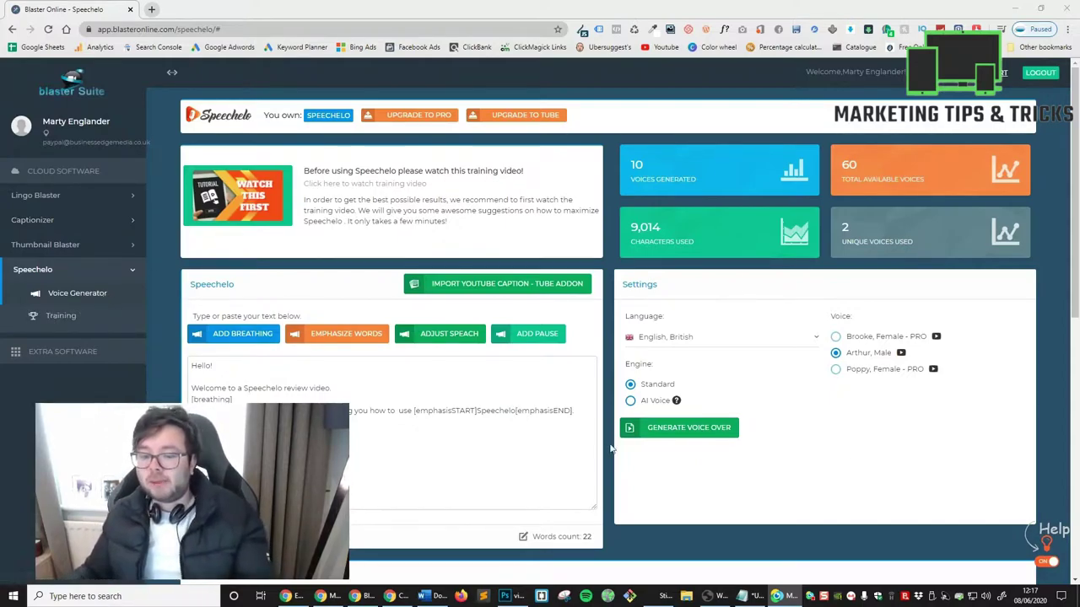
- Look at the Training videos page, then return to the Voice Generator
left_click(59, 314)
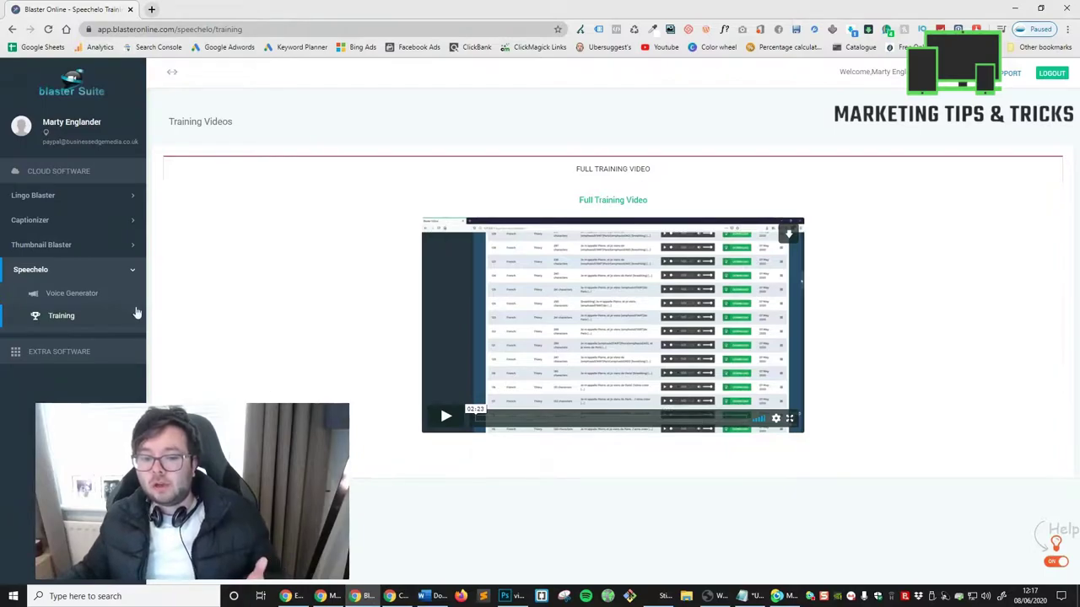
left_click(132, 296)
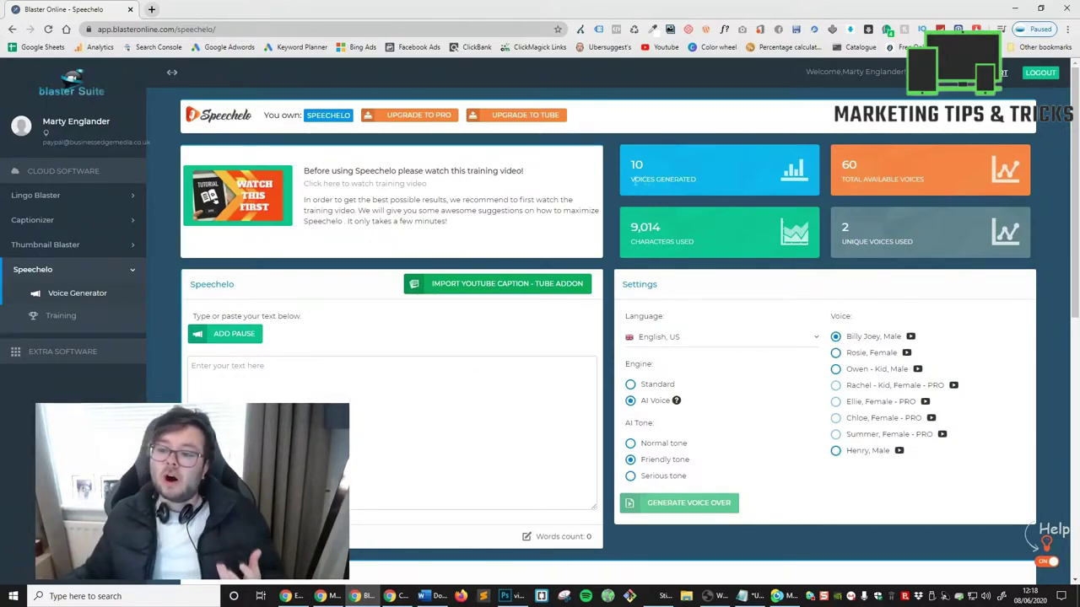
left_click_drag(842, 178, 926, 180)
left_click_drag(652, 242, 724, 242)
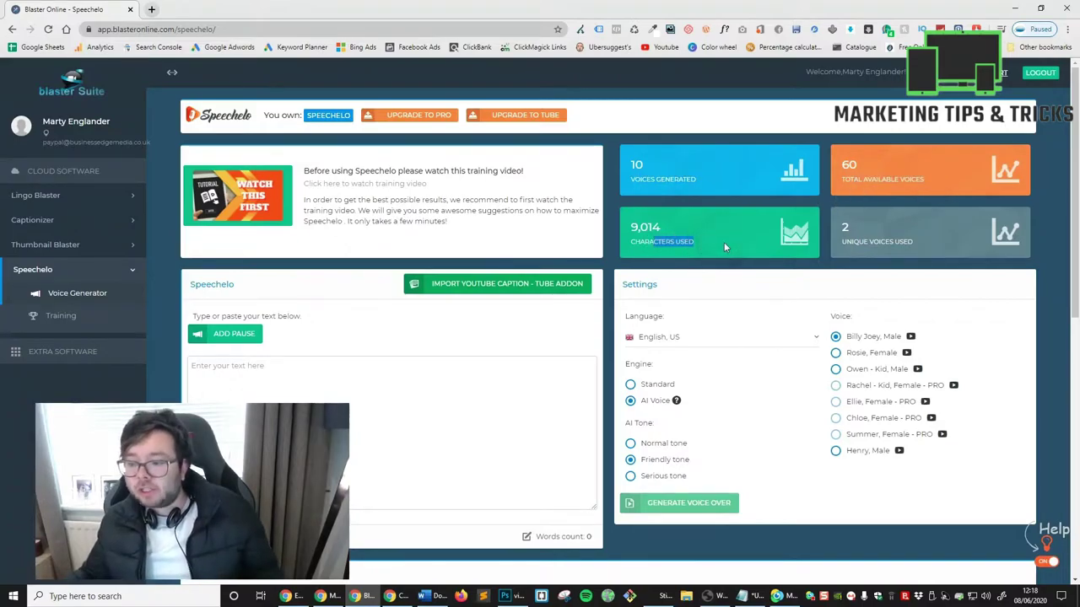
left_click(884, 244)
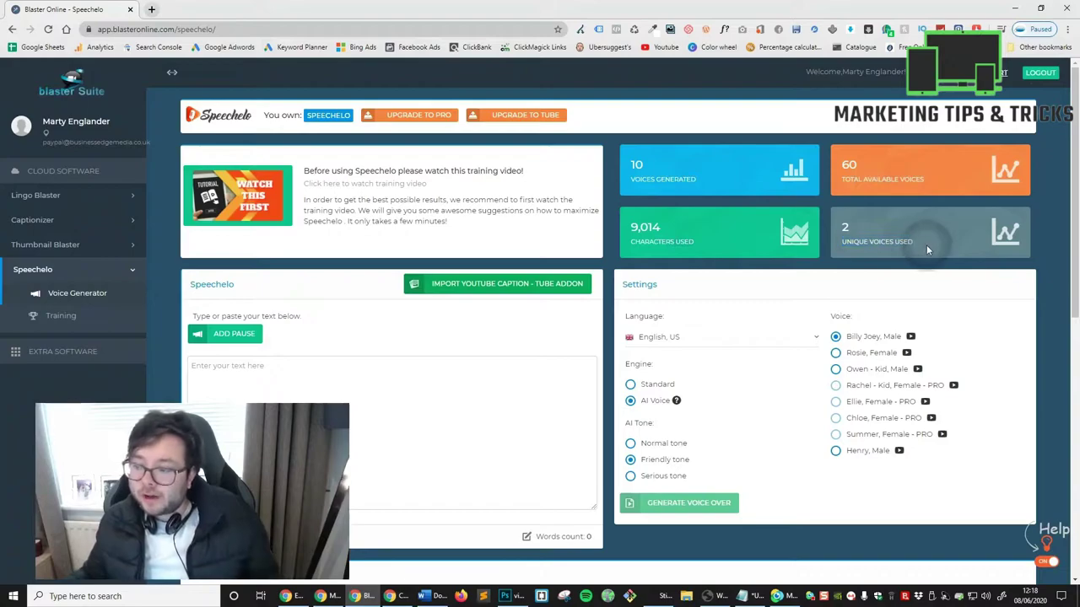
left_click_drag(633, 180, 744, 185)
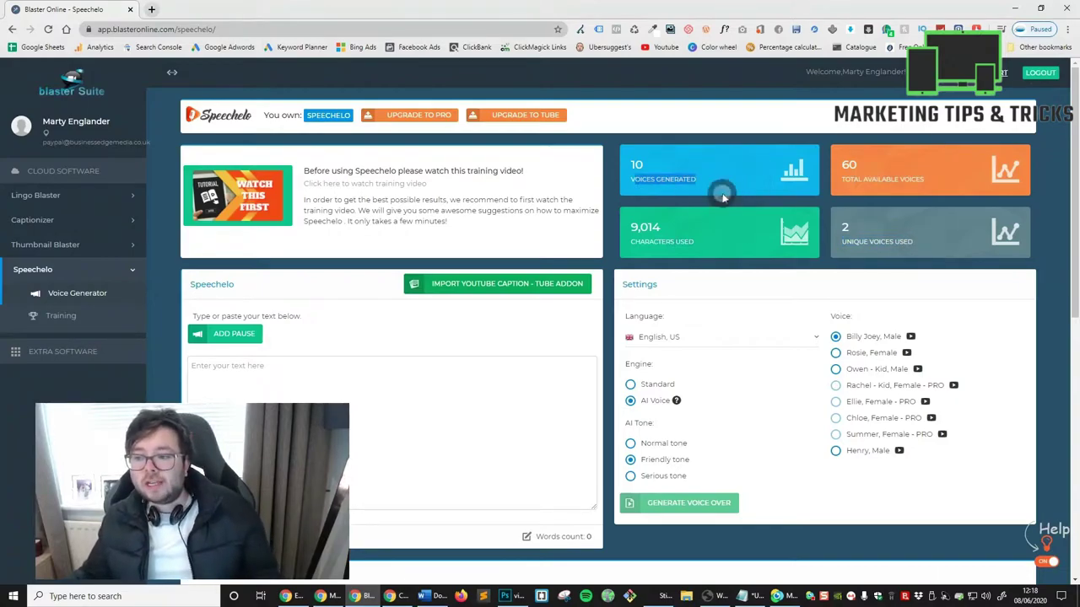
left_click(722, 195)
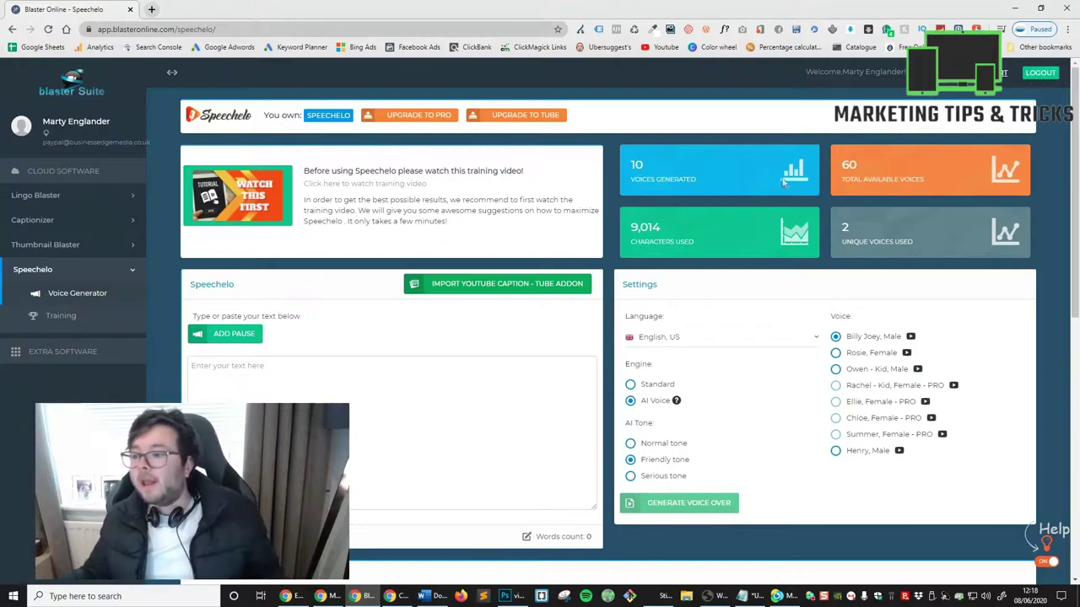
left_click(868, 177)
double_click(911, 177)
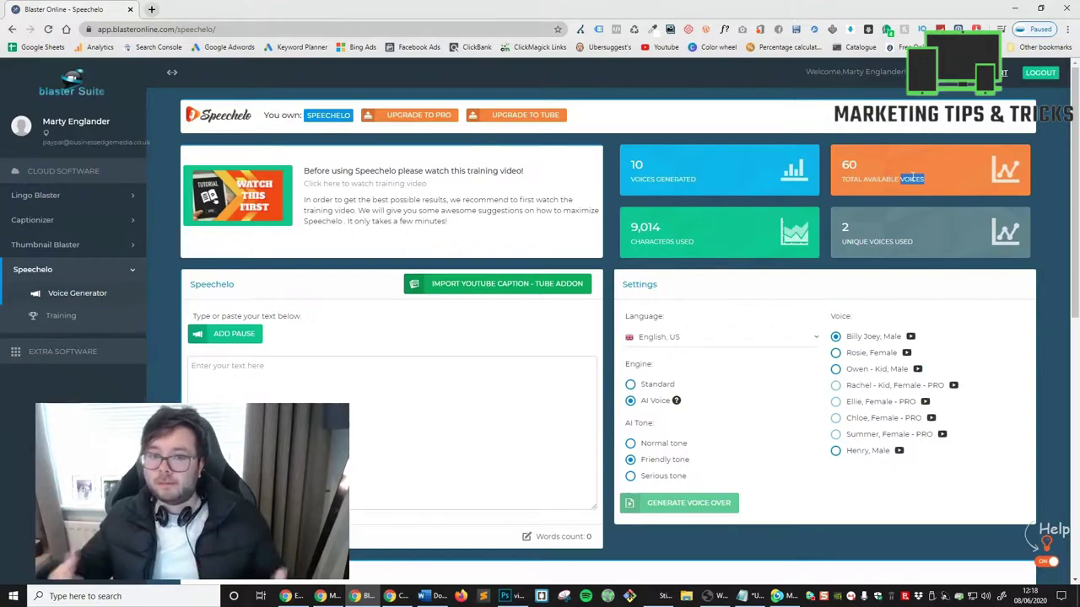
left_click(875, 164)
left_click(667, 246)
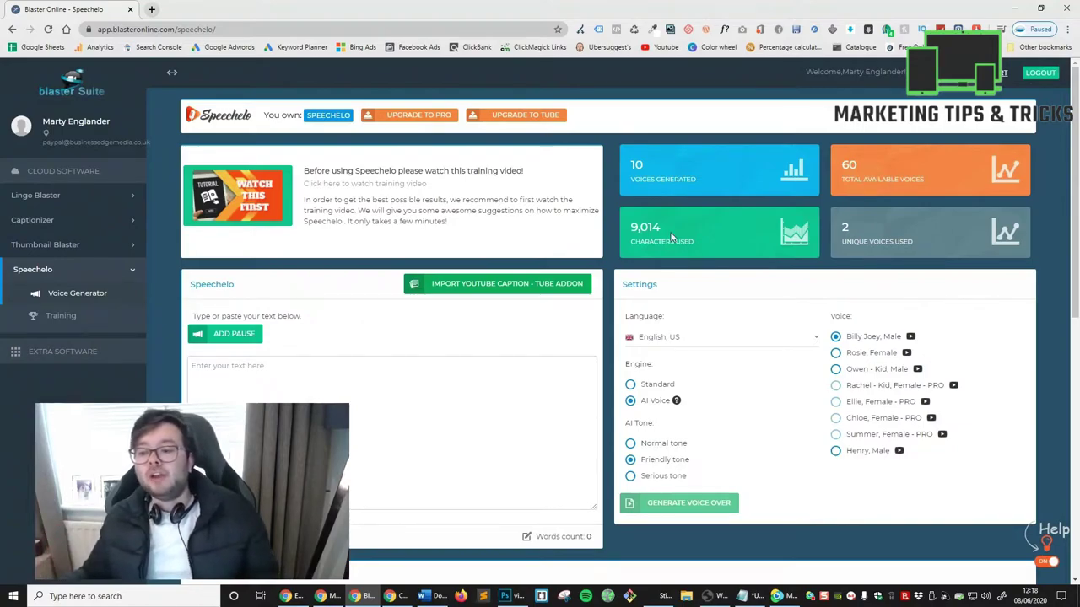
left_click_drag(630, 227, 662, 231)
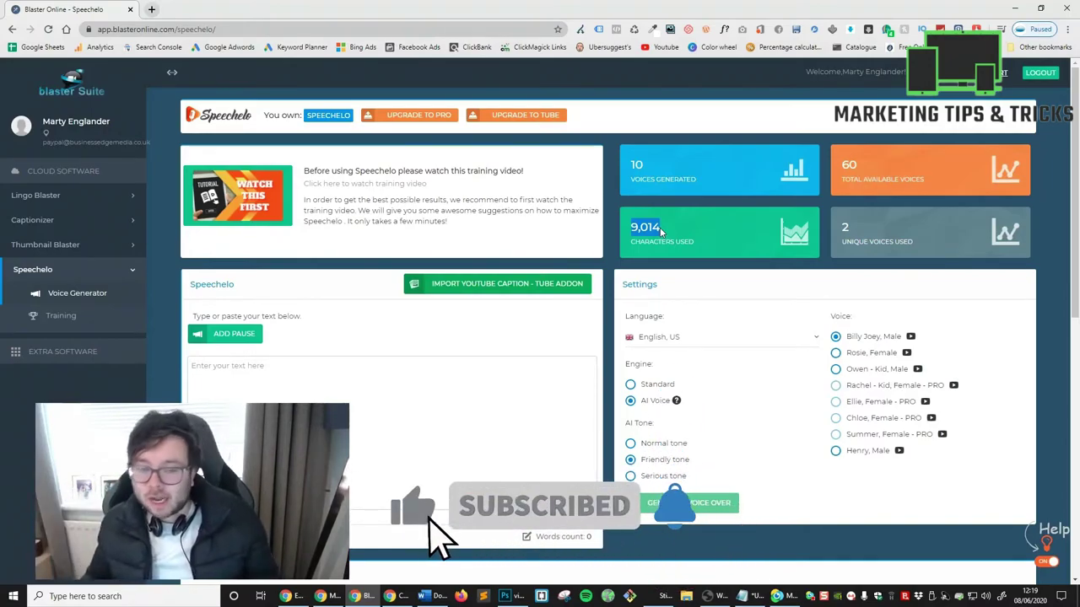
double_click(644, 226)
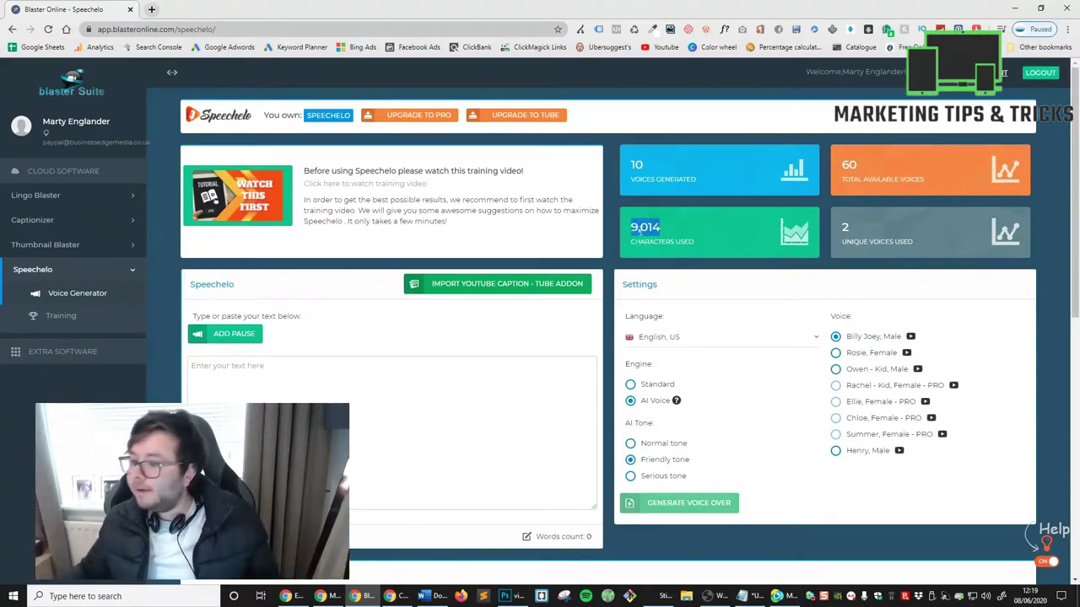
left_click(943, 254)
double_click(880, 241)
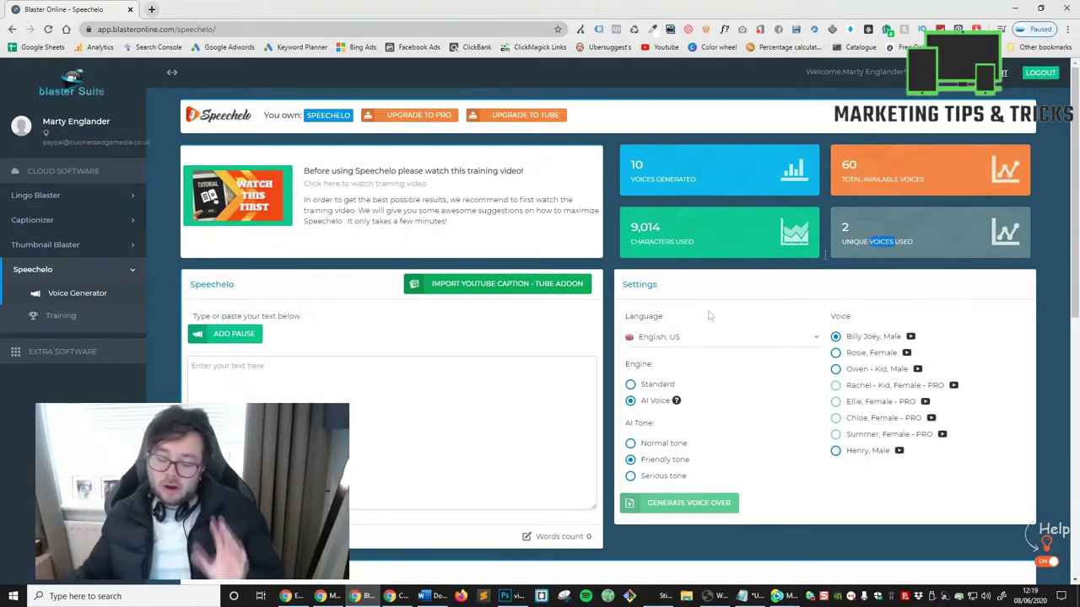
left_click(447, 447)
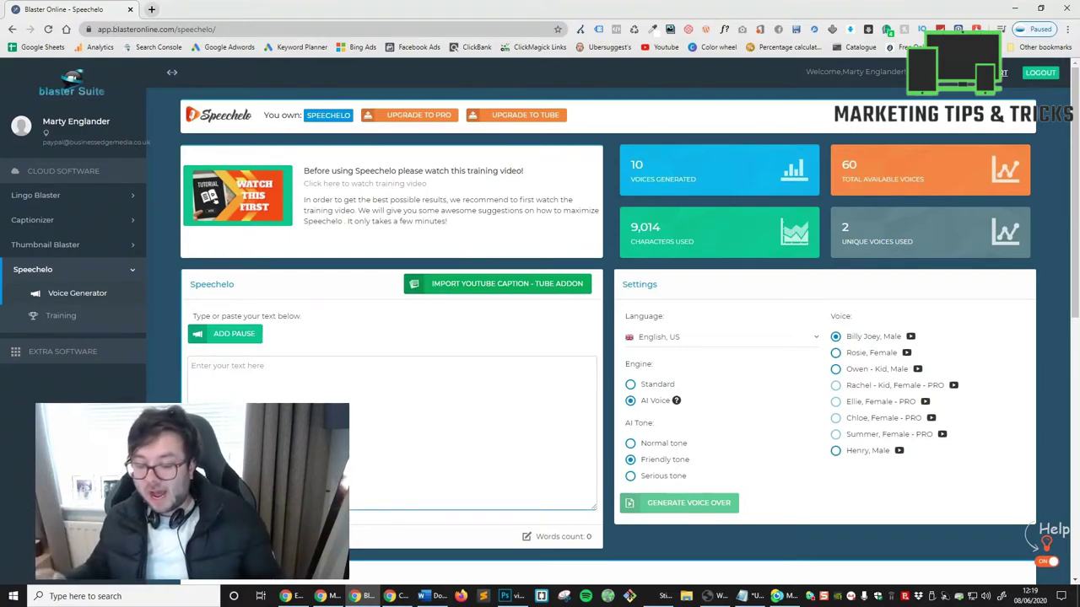
- Paste the three-line review script into the text box once, removing the accidental duplicate
key("ctrl+v")
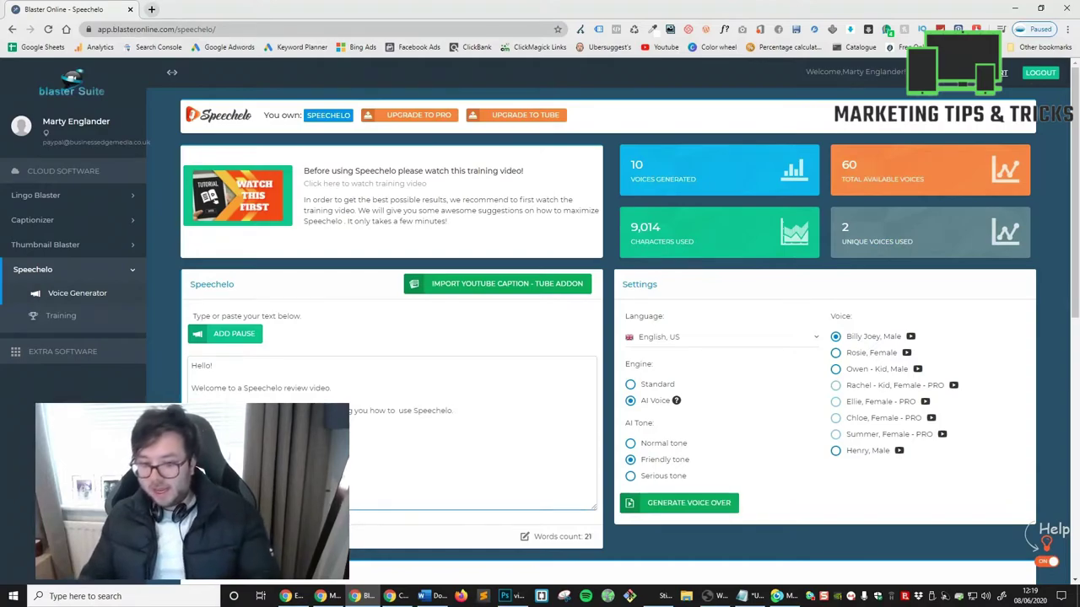
key("ctrl+v")
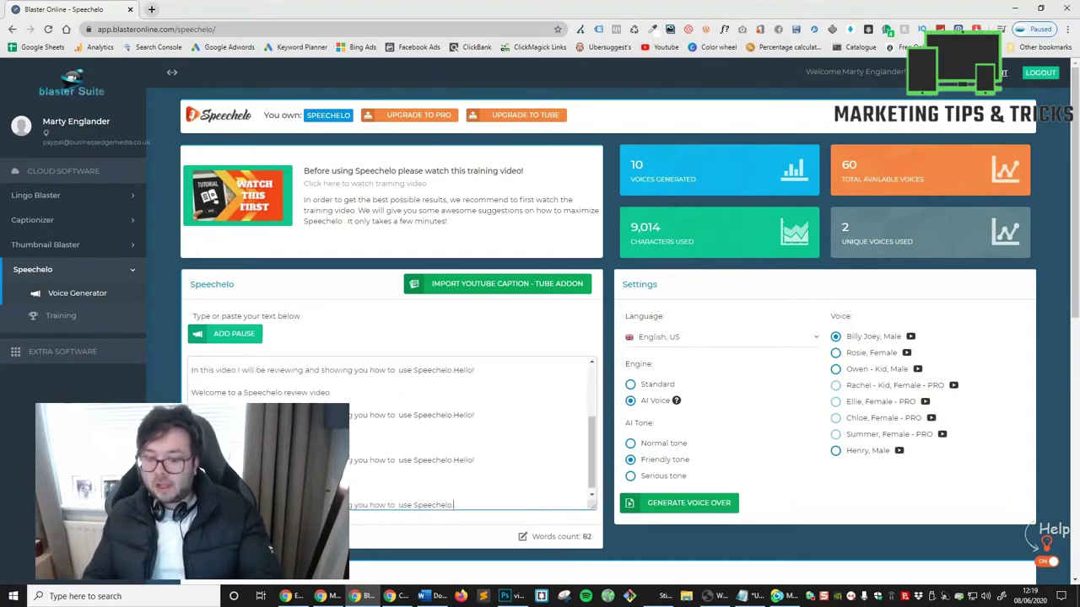
key("ctrl+a")
key("Delete")
key("ctrl+v")
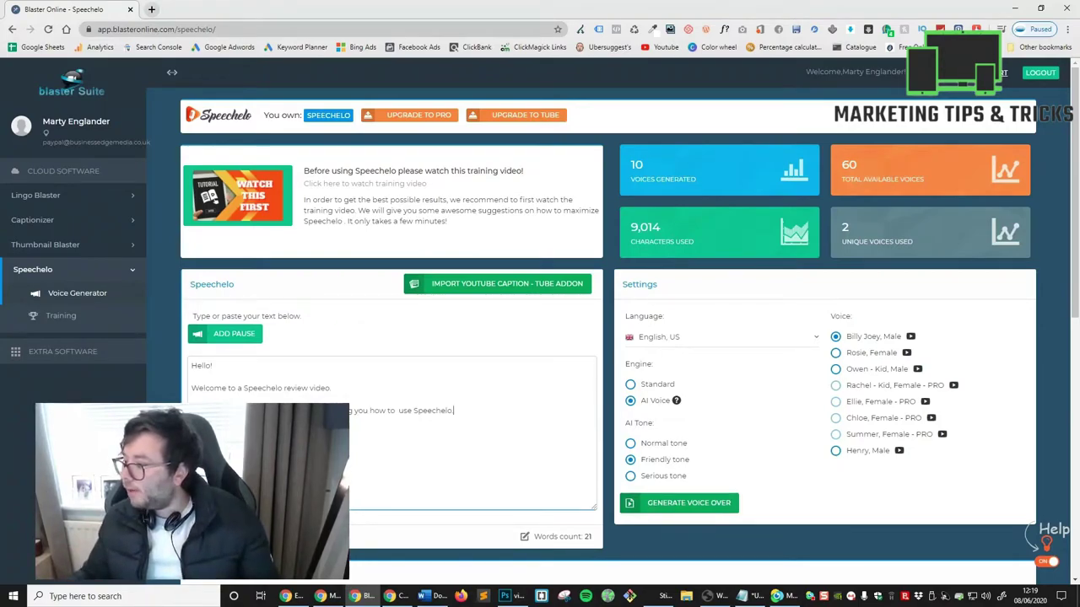
- Check that the script counter reads 118 characters
scroll(386, 448, "down", 2)
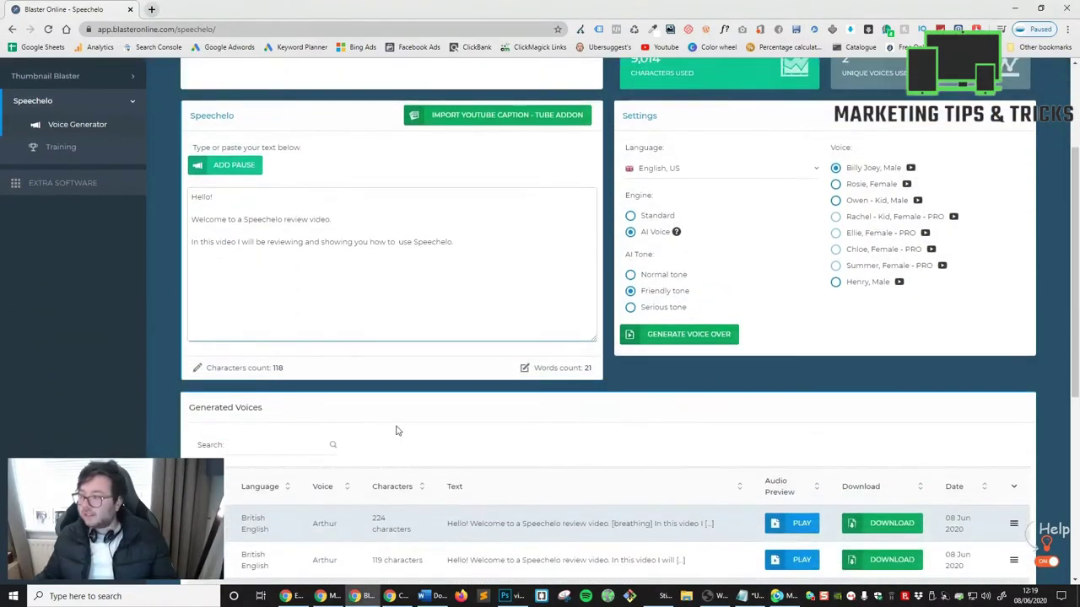
left_click(254, 220)
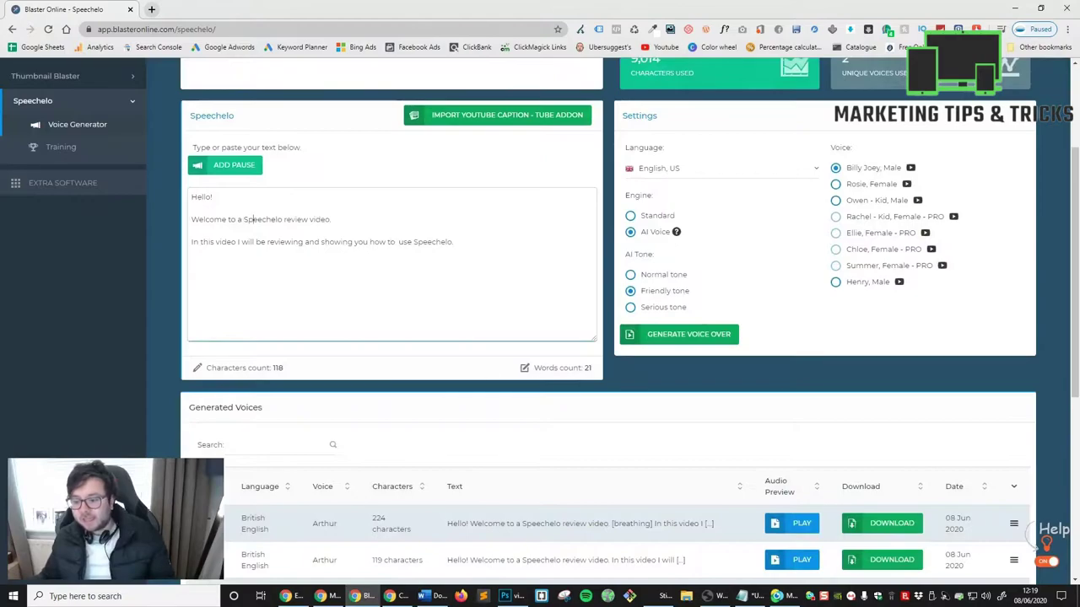
triple_click(270, 366)
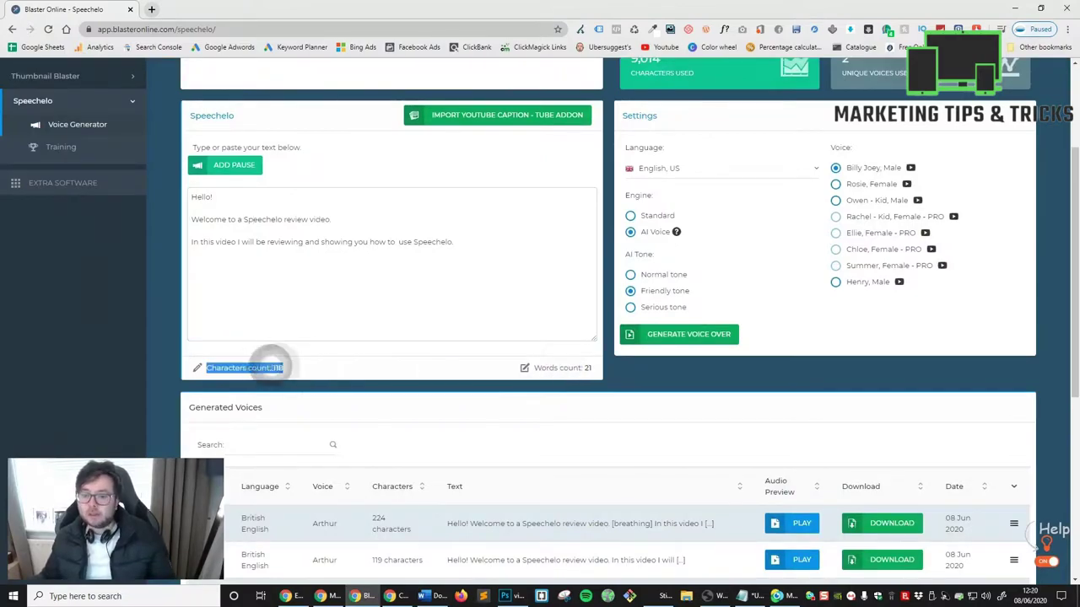
left_click(549, 367)
scroll(549, 380, "up", 1)
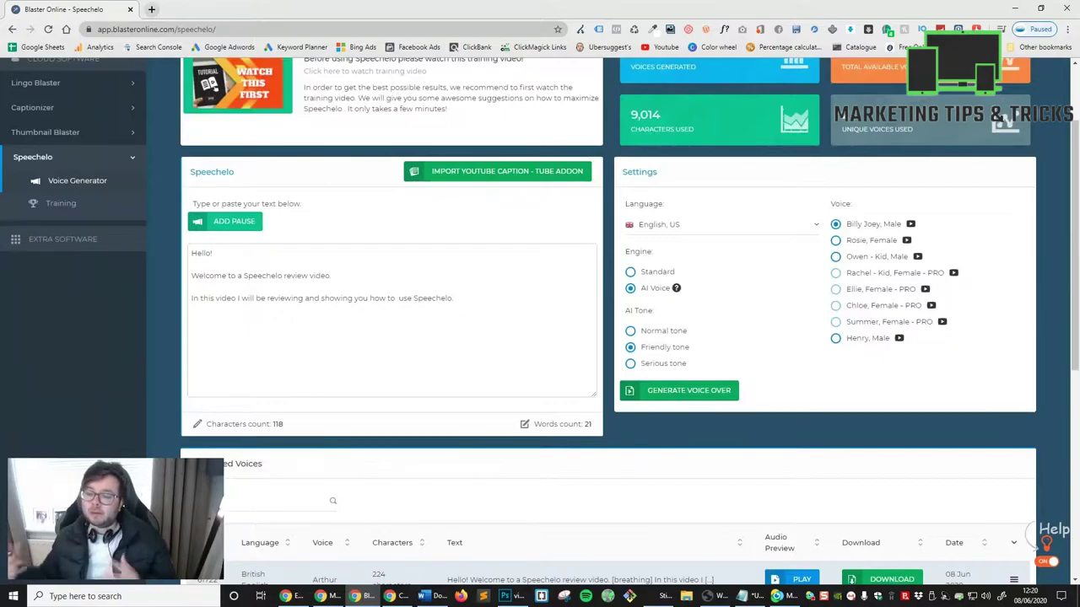
left_click(510, 370)
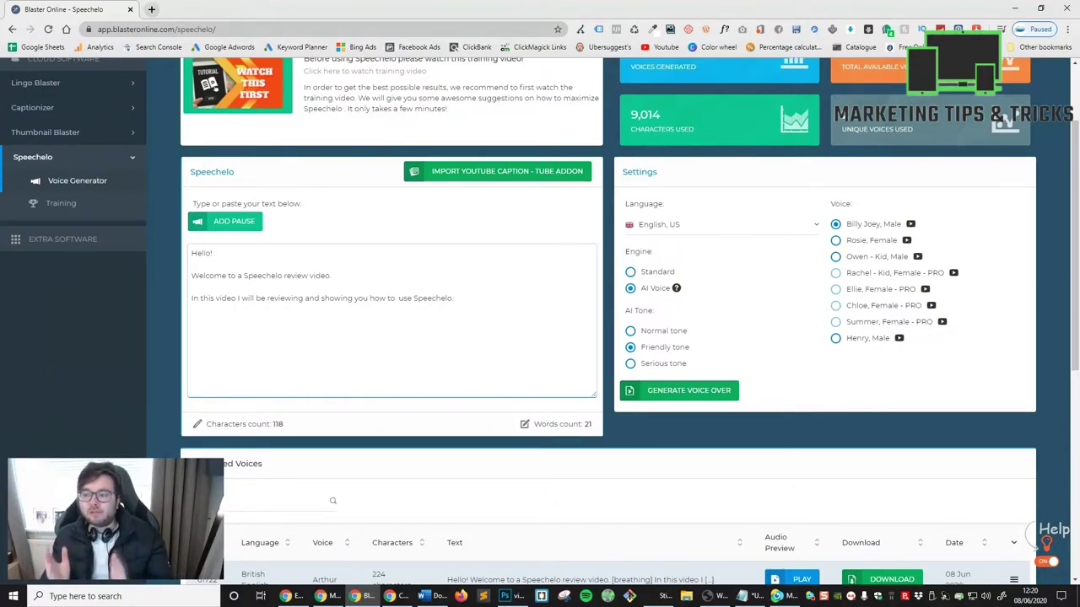
- Try the Rosie and Owen voices, then set the language to English, British
left_click(848, 241)
left_click(848, 257)
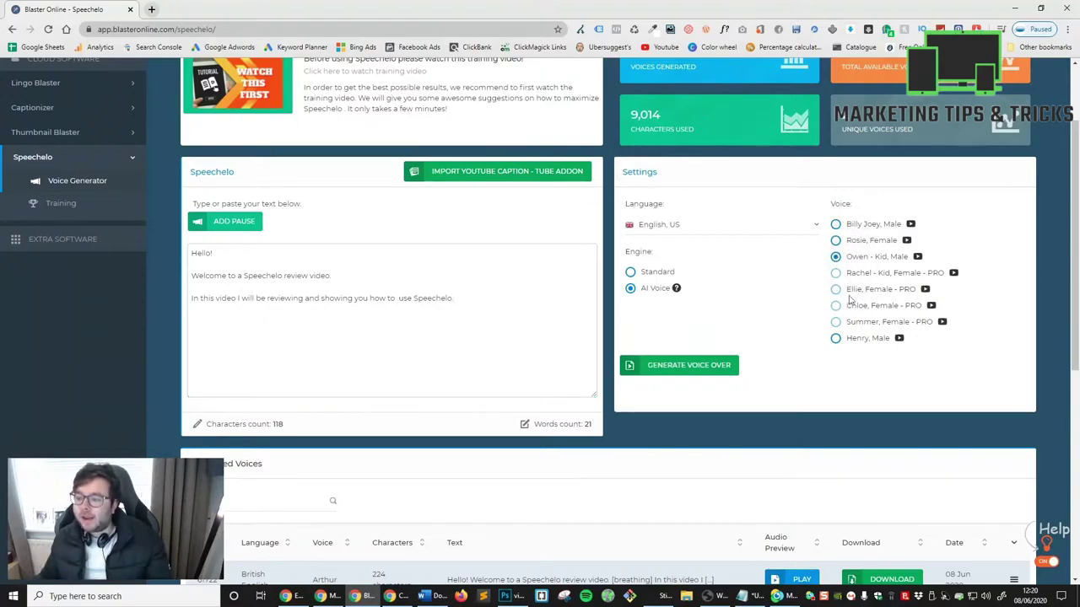
left_click(686, 228)
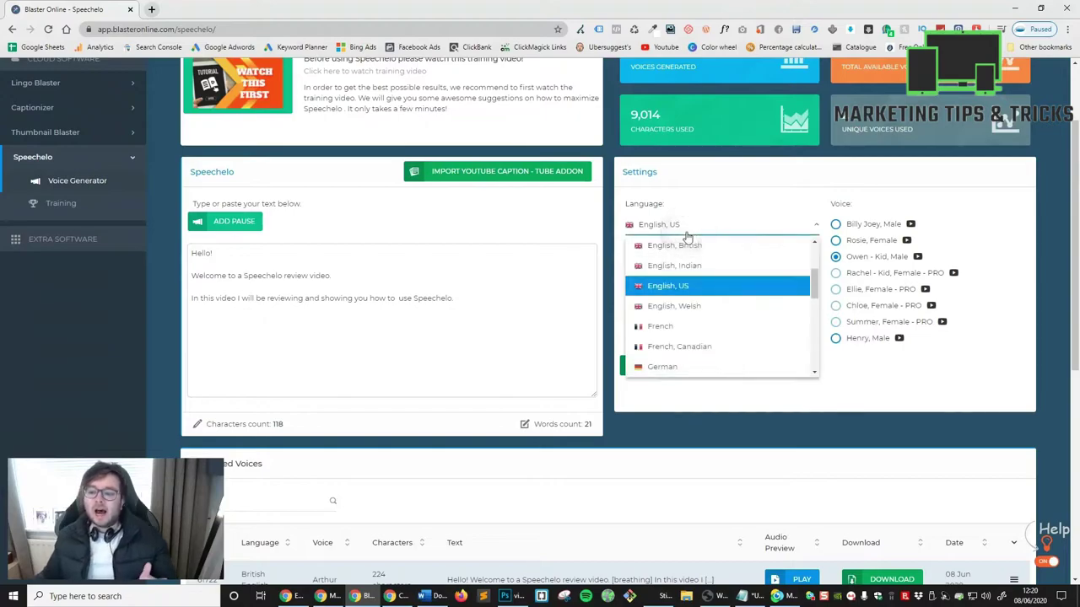
scroll(721, 296, "down", 5)
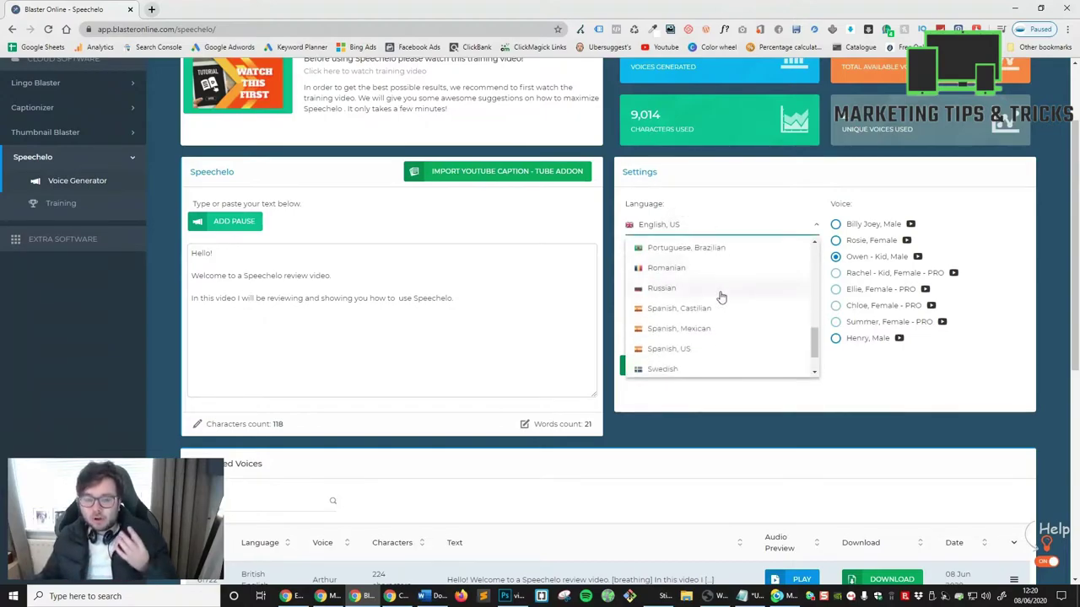
scroll(720, 297, "down", 1)
scroll(718, 304, "up", 8)
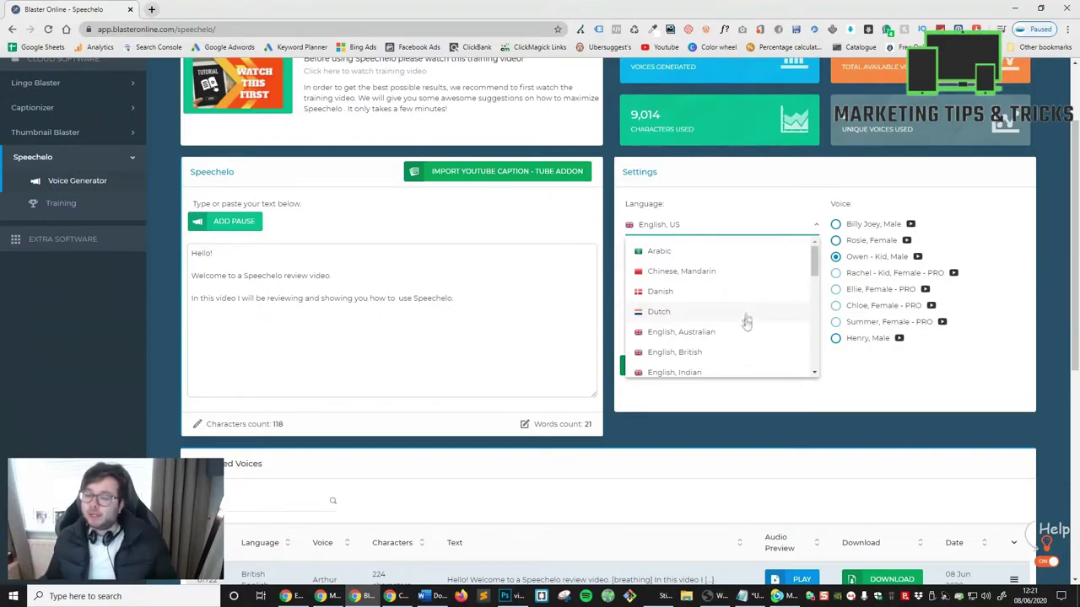
scroll(746, 321, "down", 1)
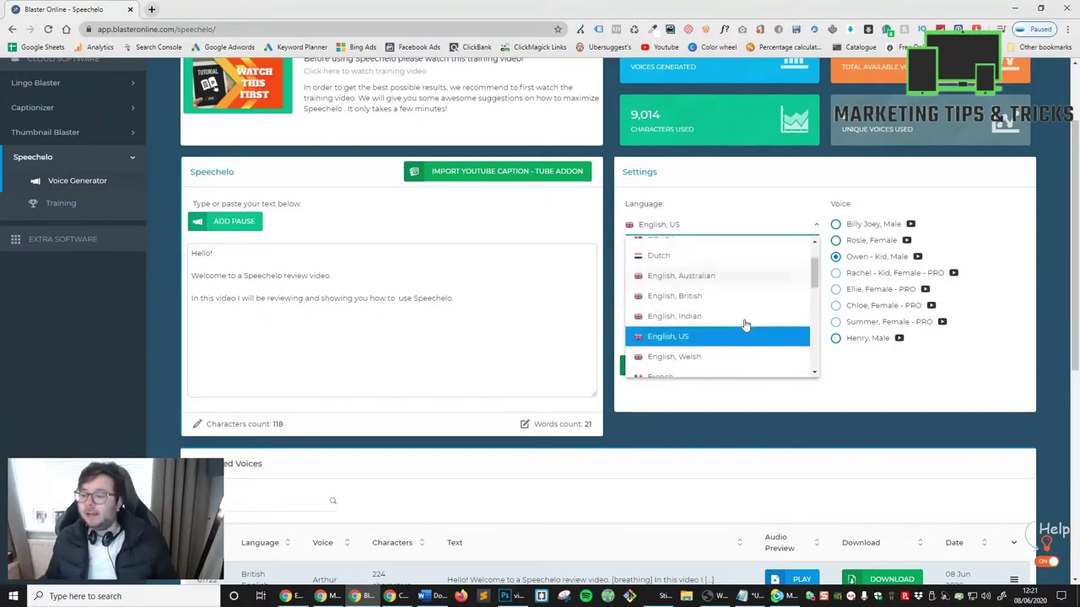
left_click(696, 301)
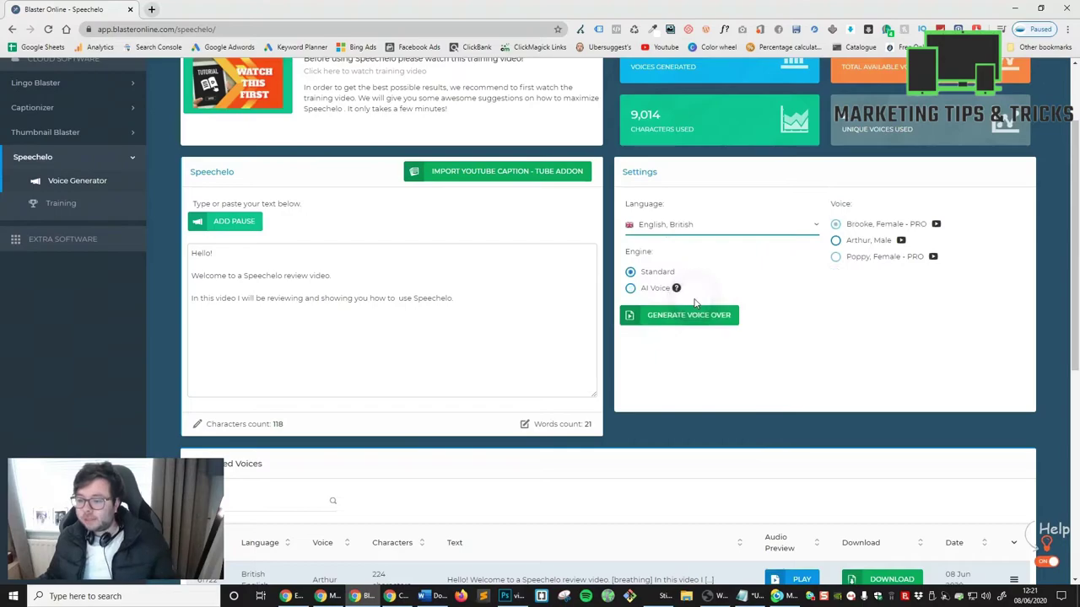
- Pick the Arthur, Male voice and keep the Standard engine after briefly trying AI Voice
left_click(835, 240)
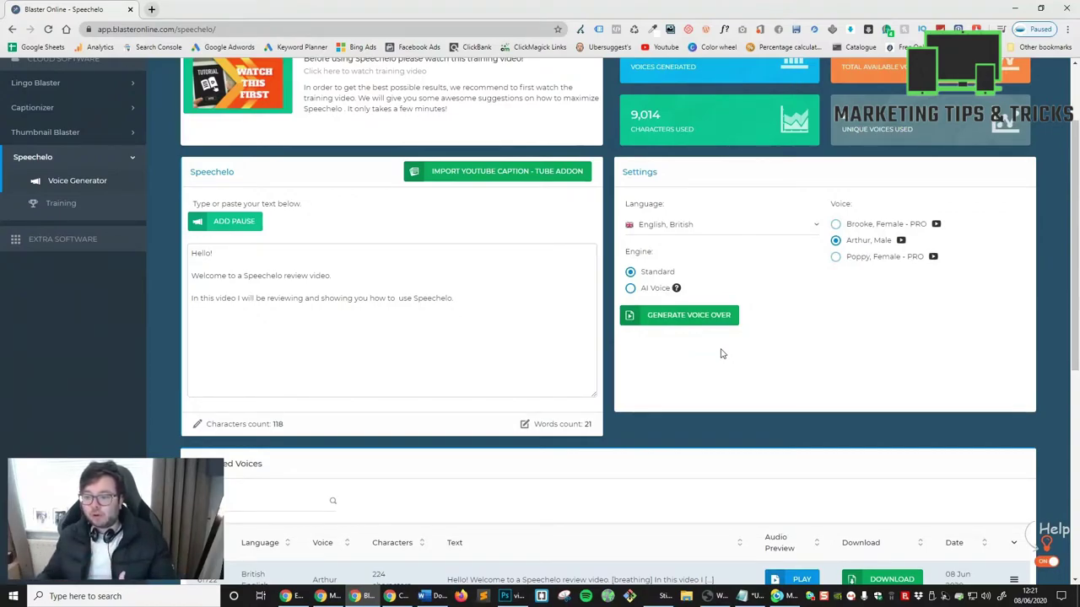
left_click(647, 289)
left_click(631, 272)
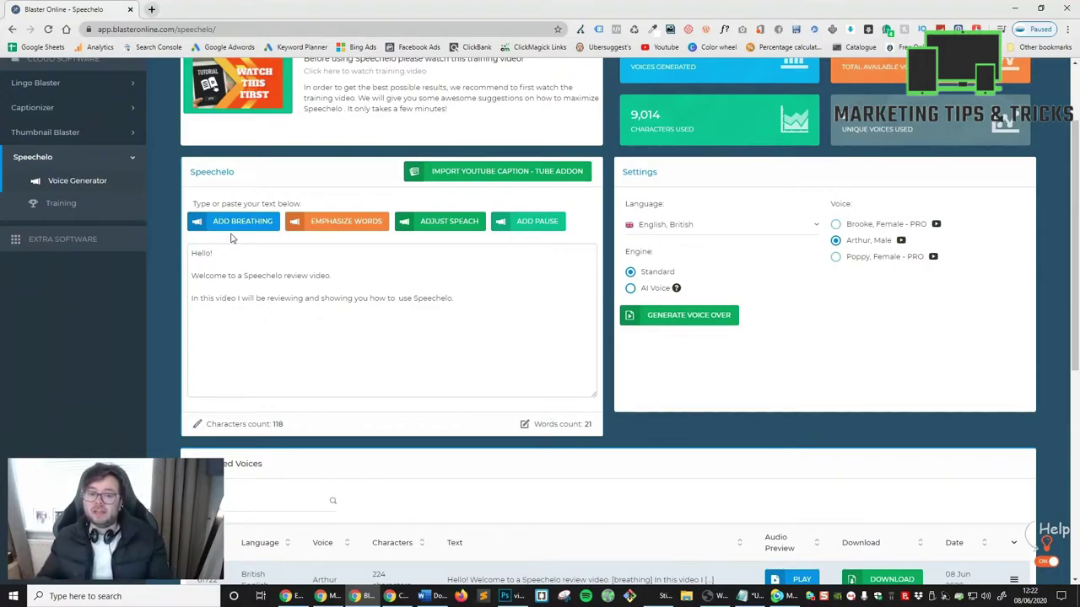
- Insert [breathing] before the third line and wrap 'how to' in emphasis tags (157 characters)
left_click(340, 292)
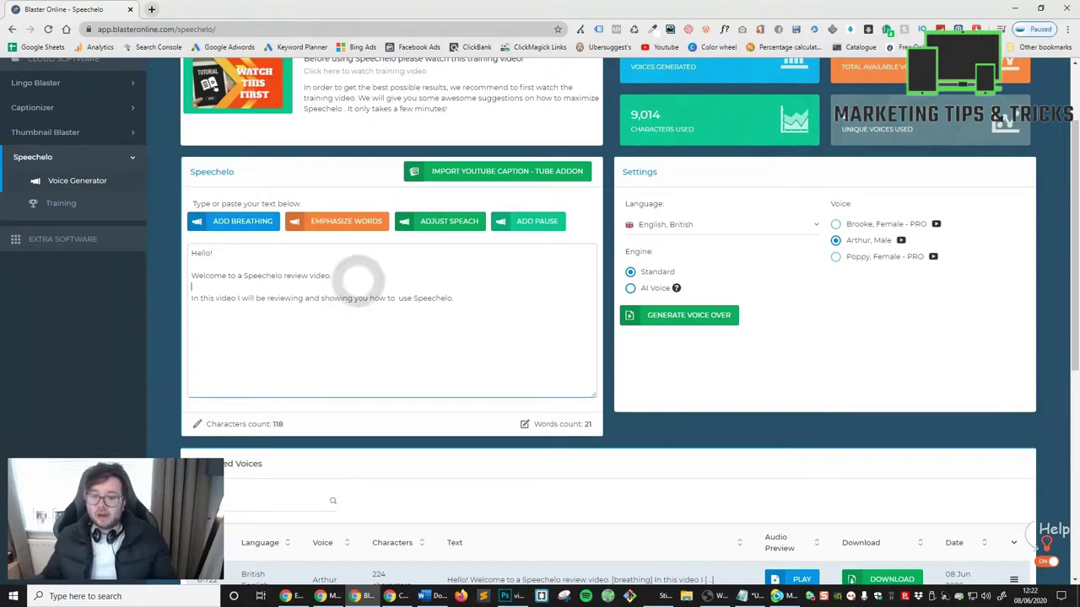
left_click(258, 223)
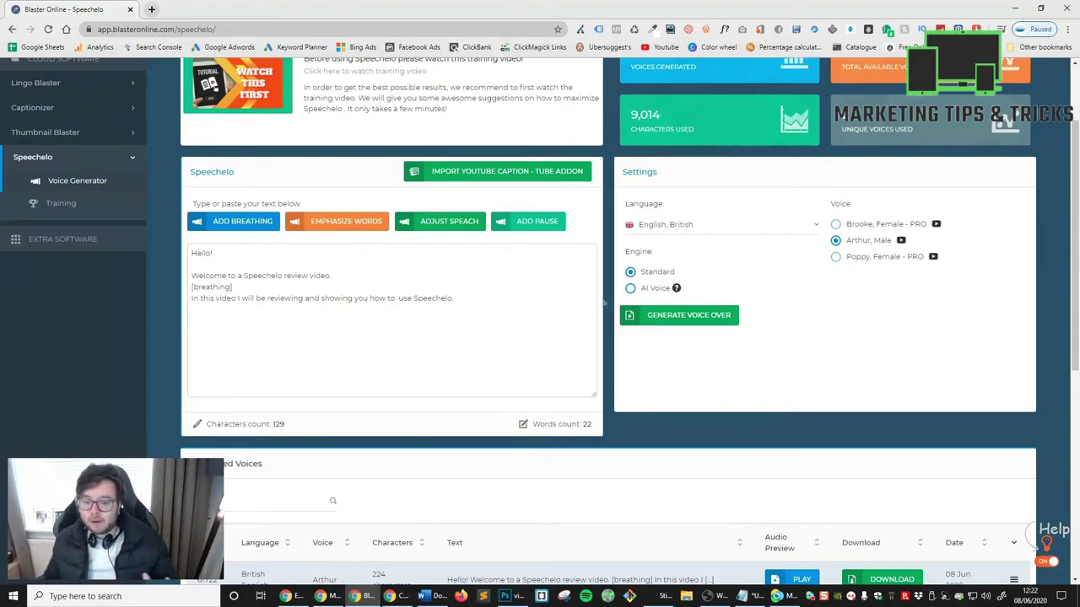
left_click_drag(370, 298, 395, 297)
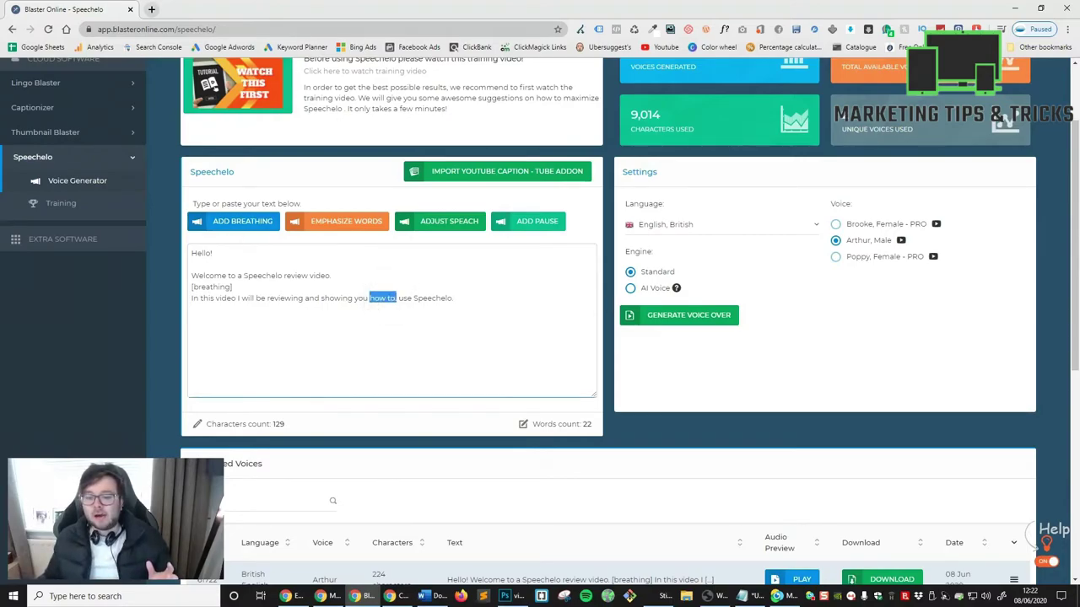
left_click(371, 228)
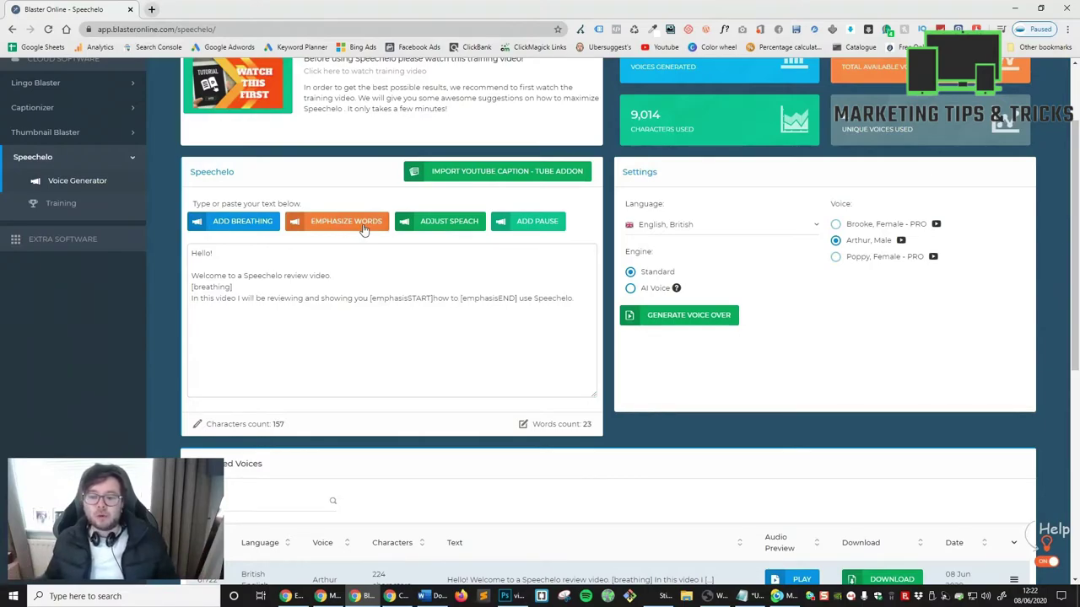
left_click(408, 306)
left_click_drag(432, 298, 497, 297)
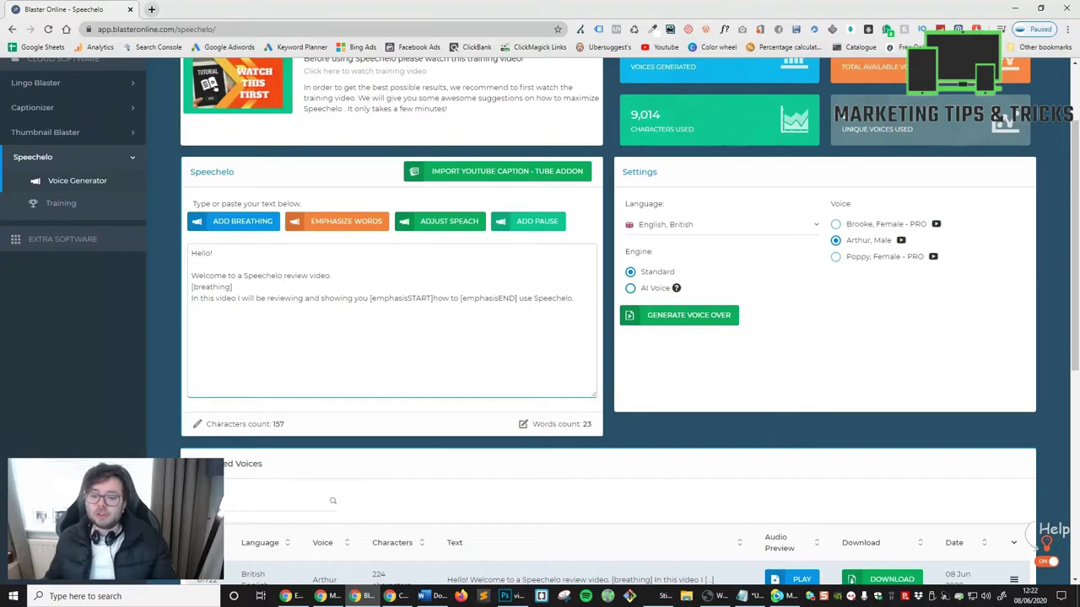
left_click(279, 259)
left_click(531, 222)
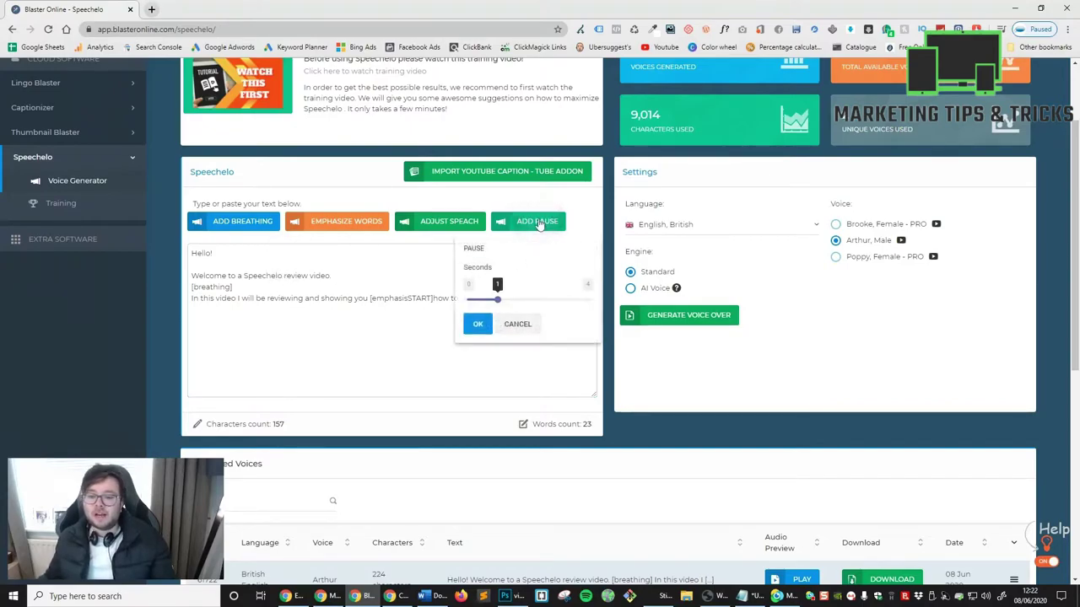
left_click(515, 322)
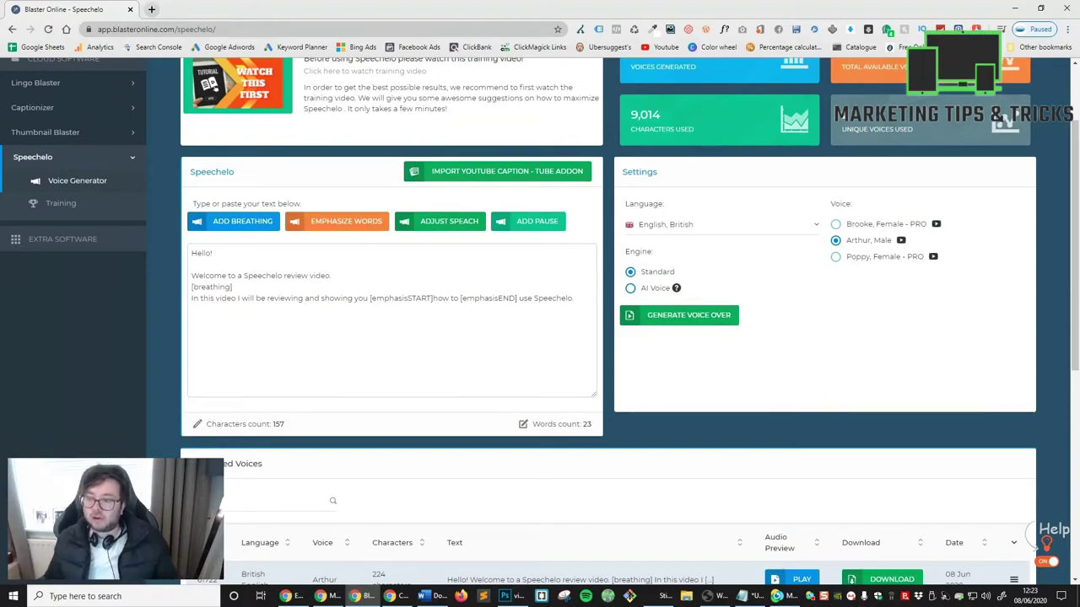
- Try Dutch and Danish as the language, then go back to English, British
scroll(540, 321, "up", 1)
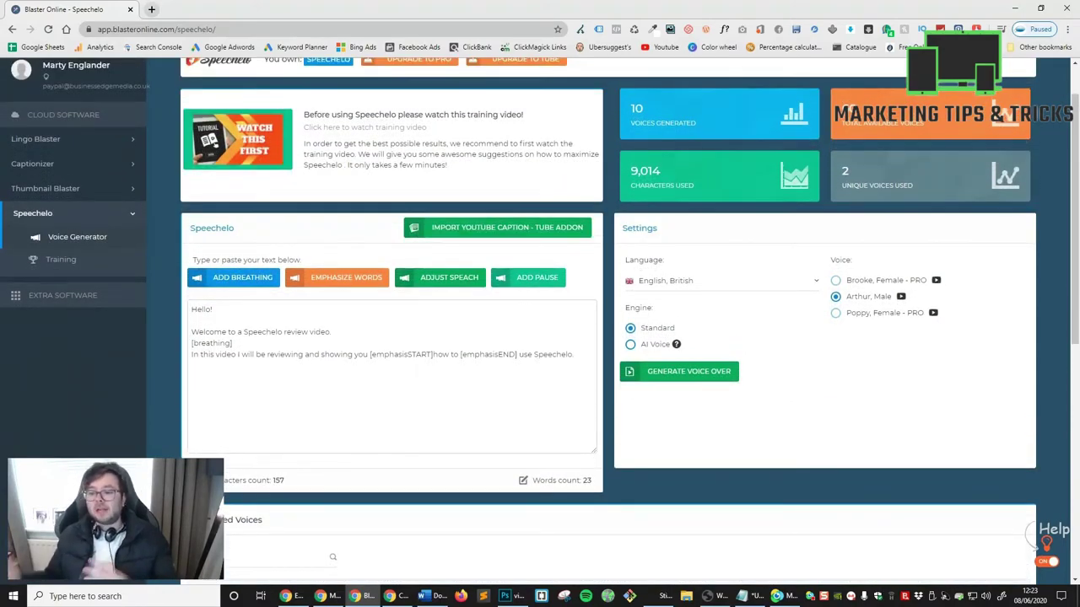
left_click(694, 281)
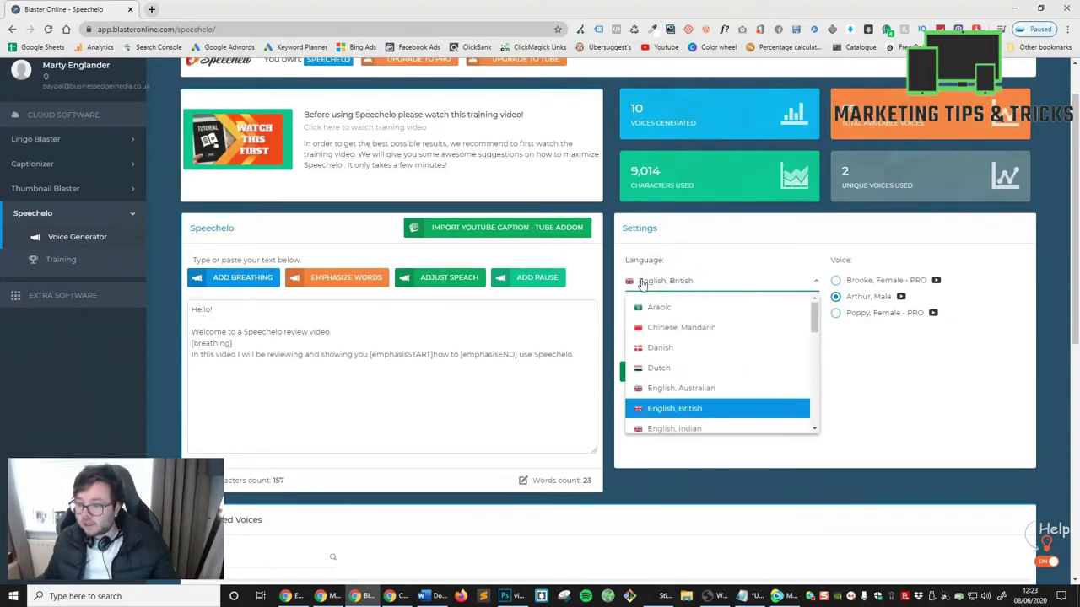
left_click(702, 367)
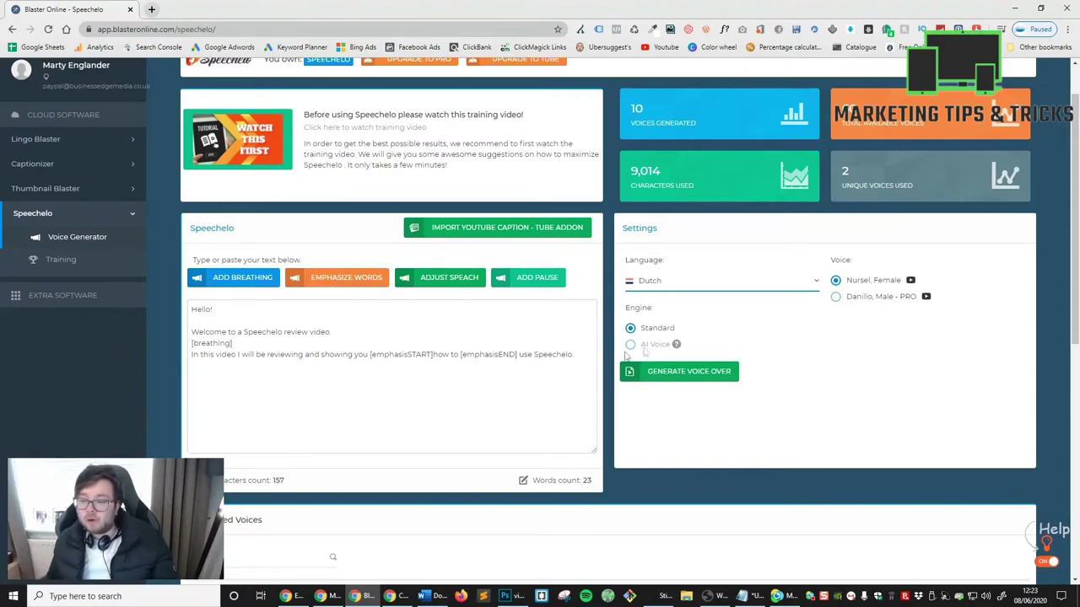
left_click(649, 286)
left_click(670, 350)
left_click(702, 285)
scroll(711, 350, "down", 1)
left_click(711, 349)
- Cancel the switch to AI Voice so the tags stay, keeping English, British selected
left_click(631, 345)
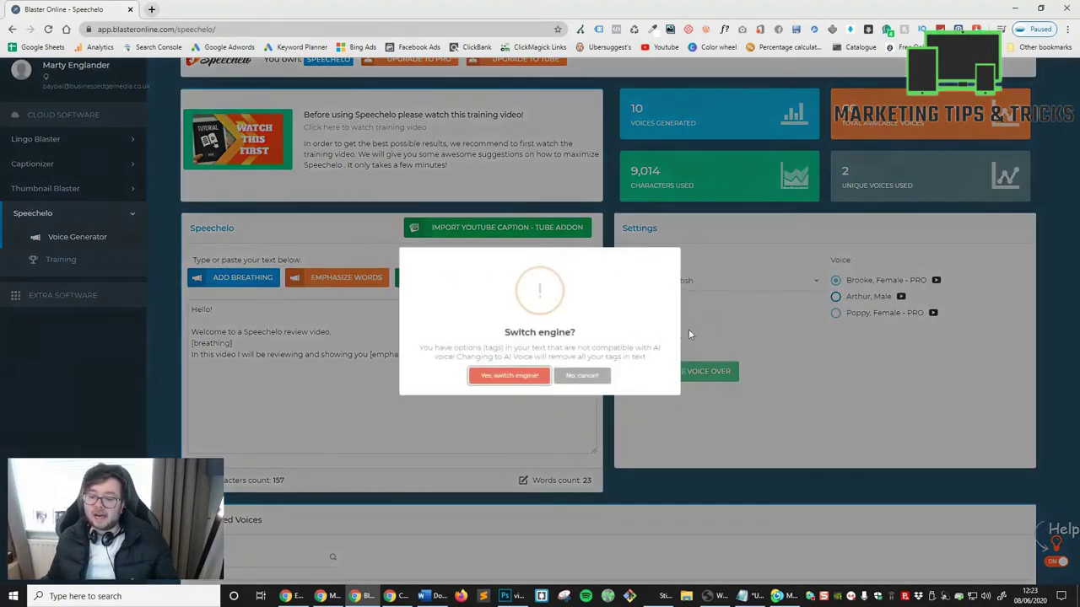
left_click(581, 376)
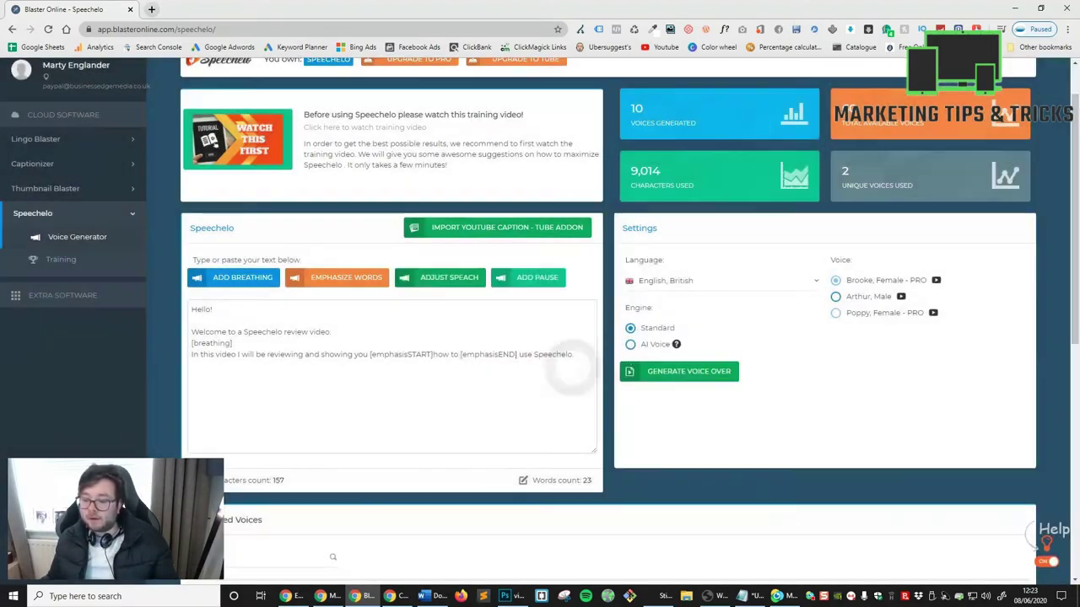
left_click(718, 283)
scroll(714, 367, "down", 2)
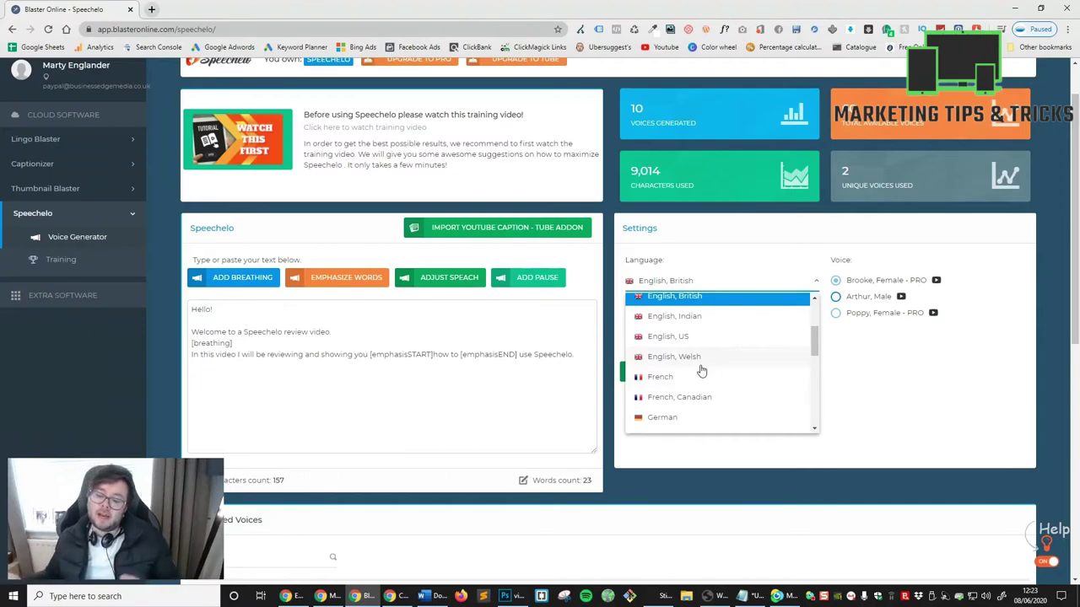
left_click(331, 133)
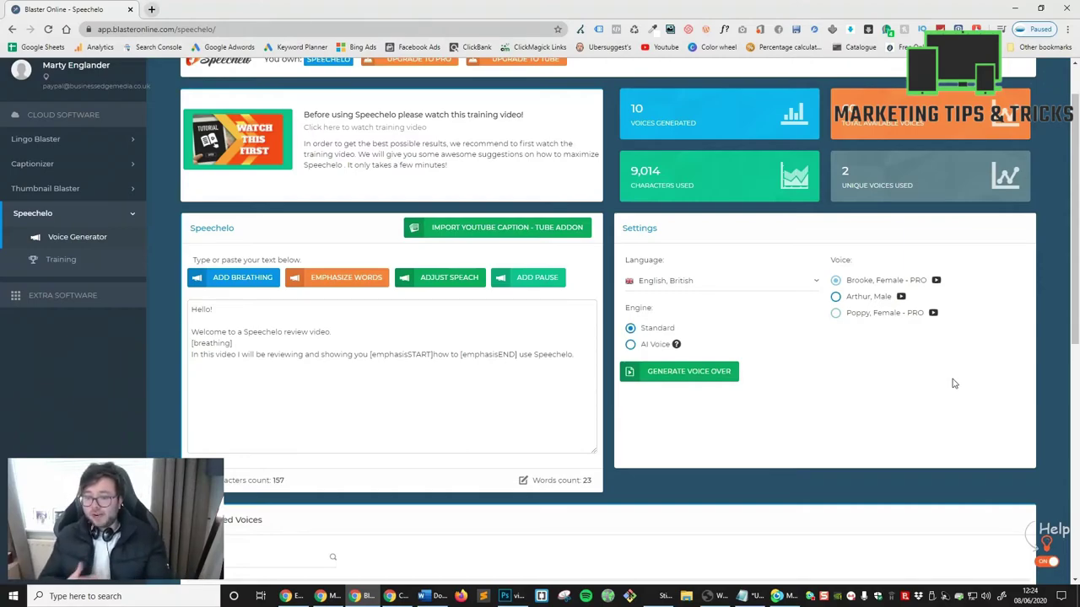
left_click(484, 383)
- Replace the tagged script with the untagged one and switch the engine to AI Voice
key("ctrl+a")
key("BackSpace")
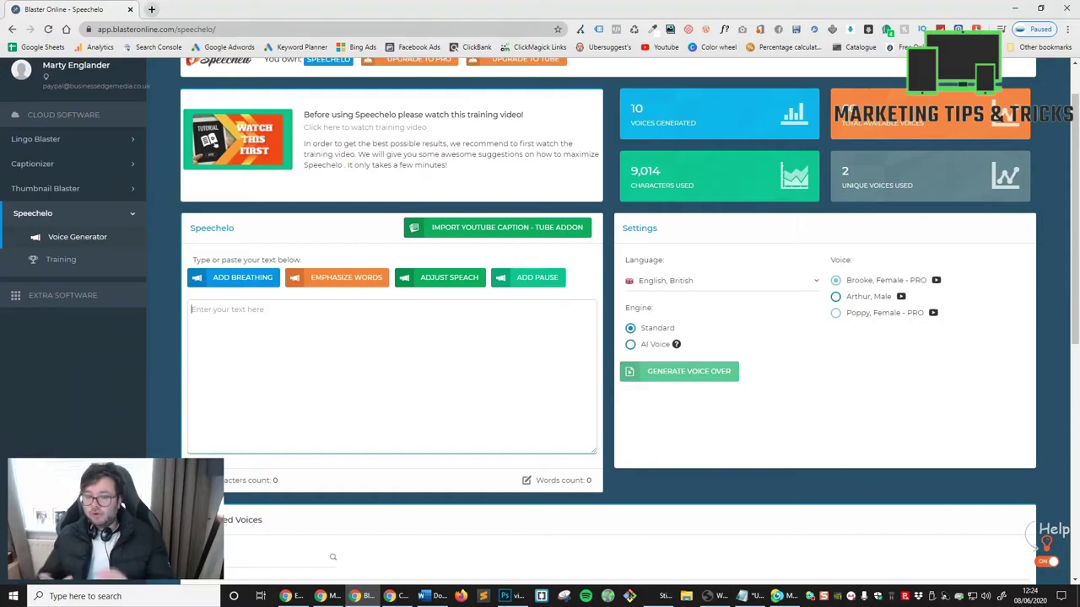
type("Hello!  Welcome to a Speechelo review video.  In this video I will be reviewing and showing you how to  use Speechelo.")
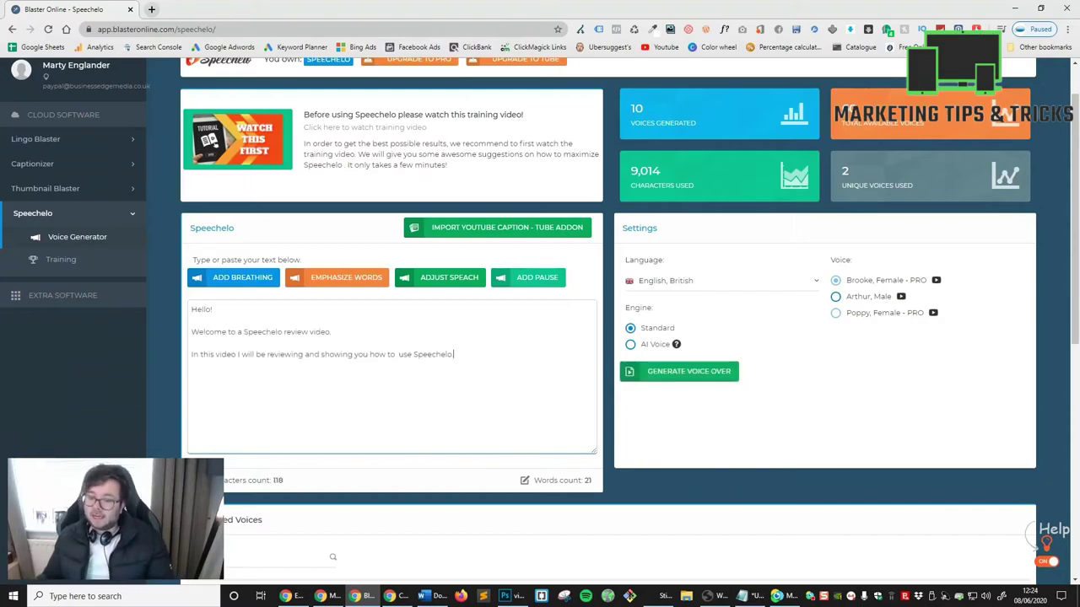
left_click(630, 344)
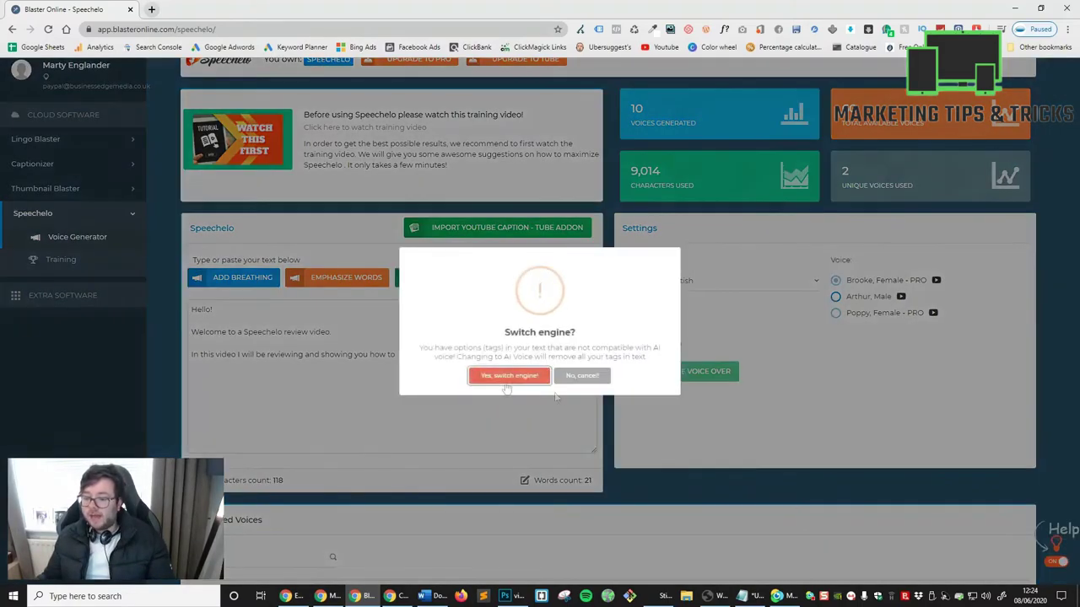
left_click(509, 375)
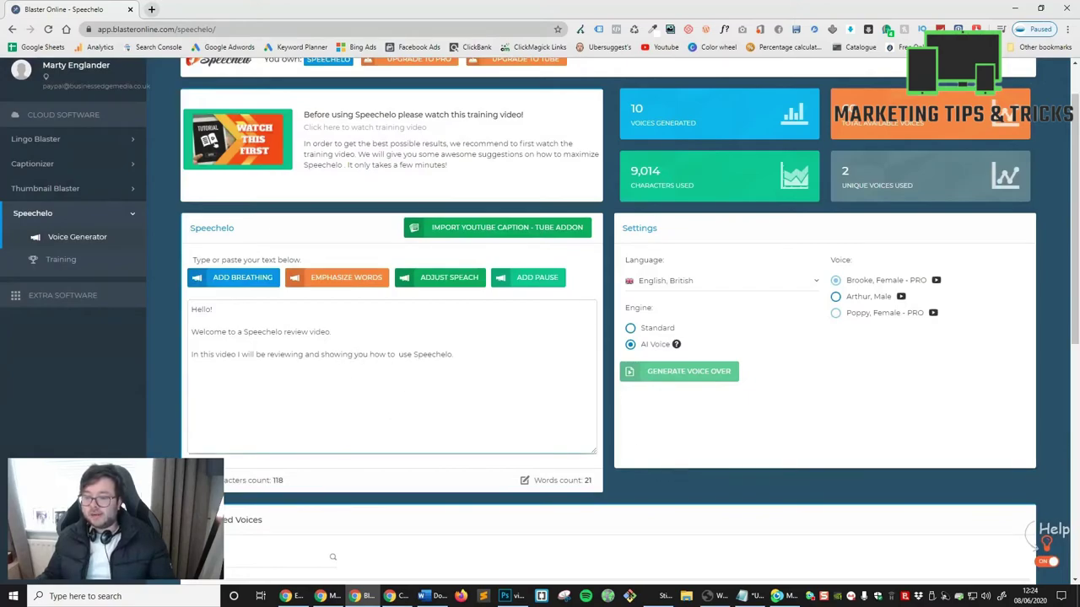
- Generate the voice-over with the Arthur, Male voice
left_click(422, 386)
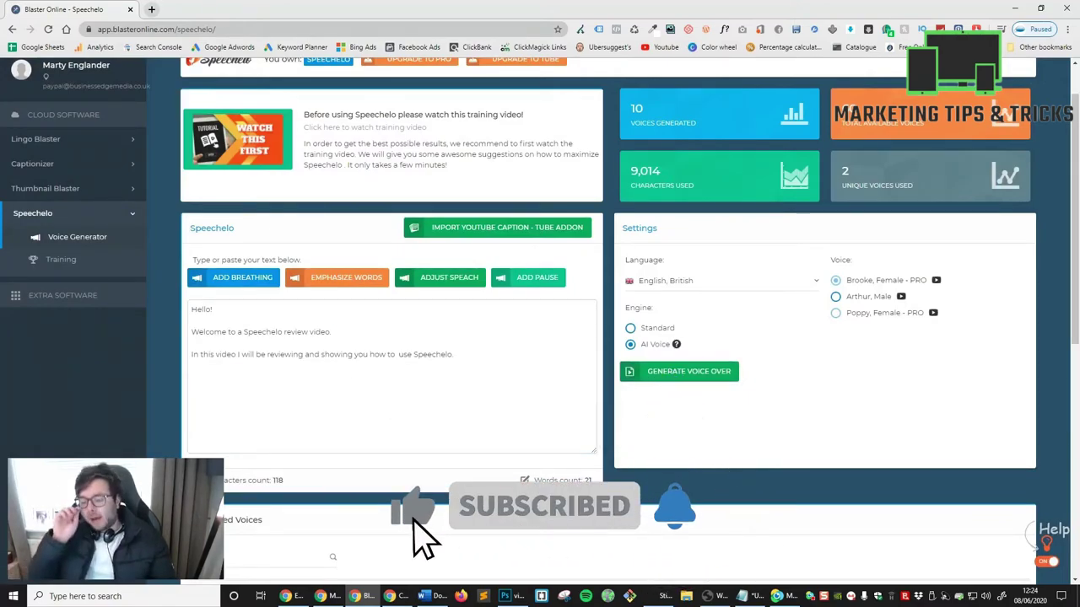
left_click(835, 296)
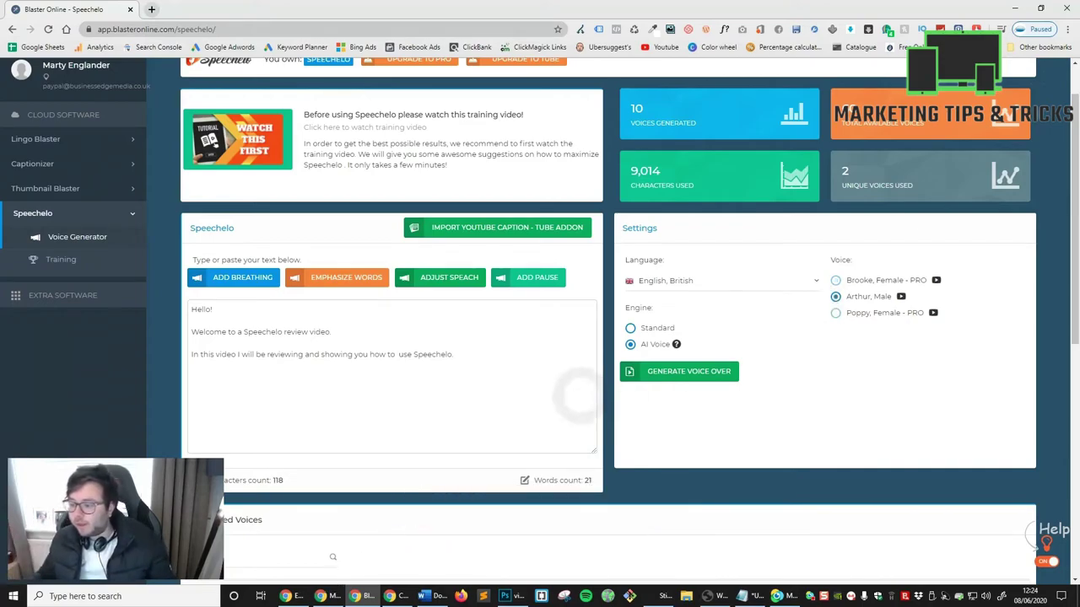
left_click(639, 381)
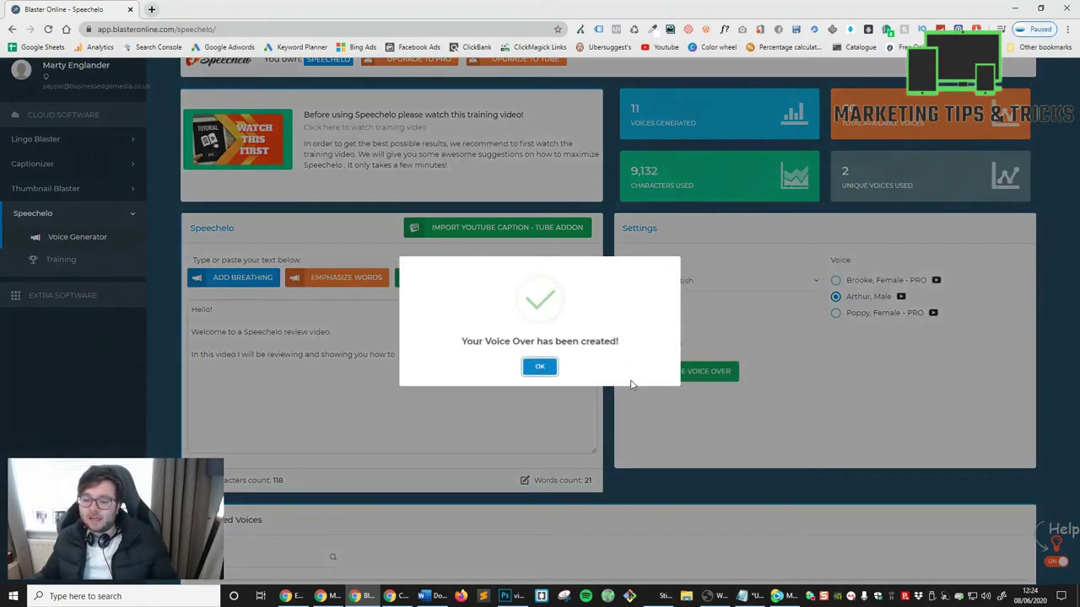
left_click(540, 366)
- Download the newest 118-character Arthur voice-over from the Generated Voices list
scroll(763, 372, "down", 3)
scroll(768, 381, "down", 4)
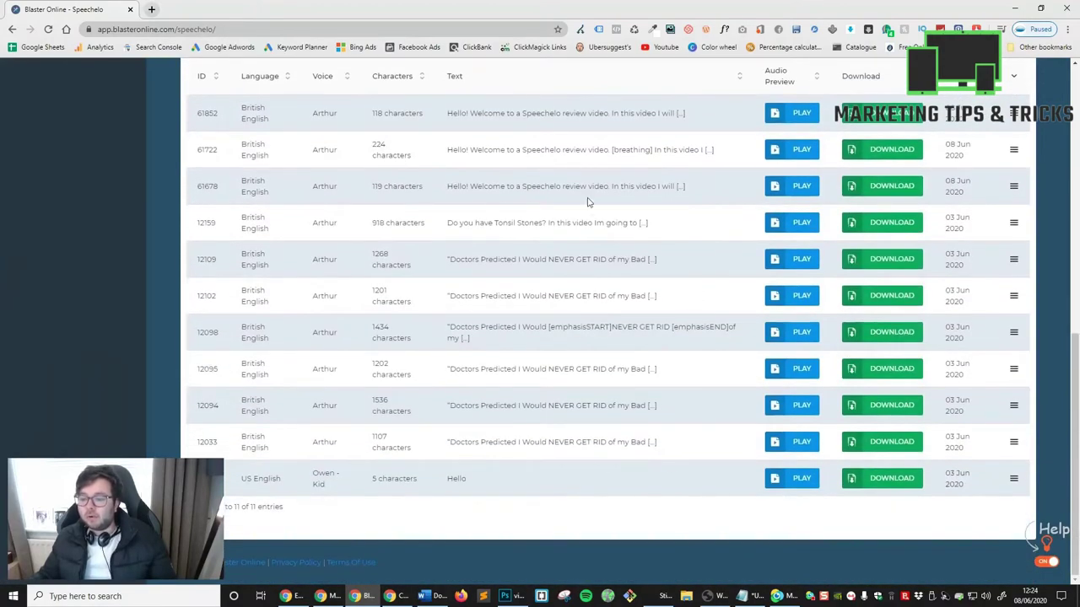
scroll(1025, 461, "up", 4)
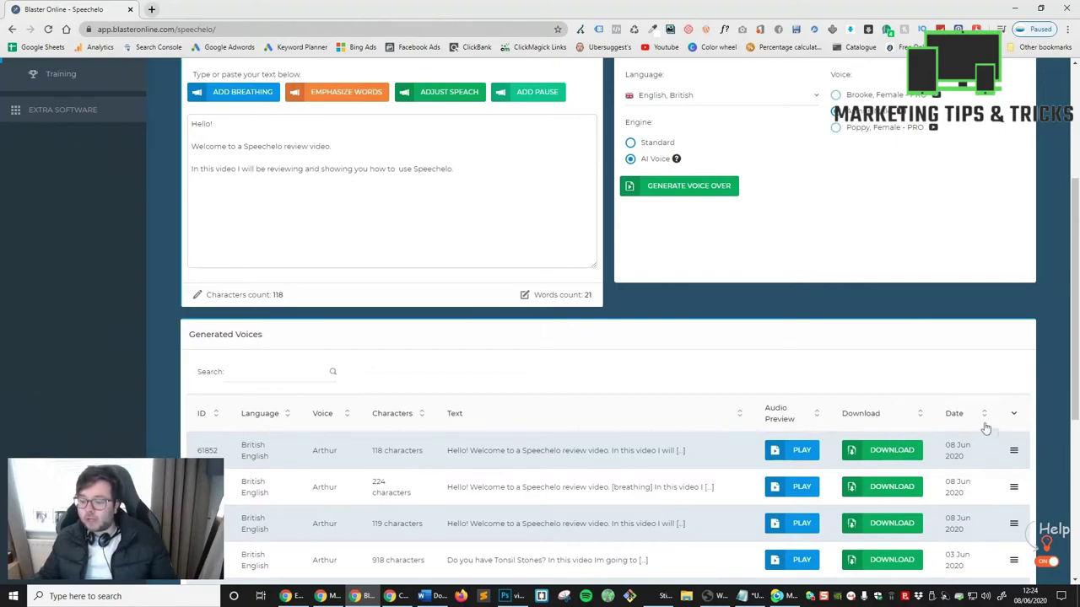
left_click(1014, 454)
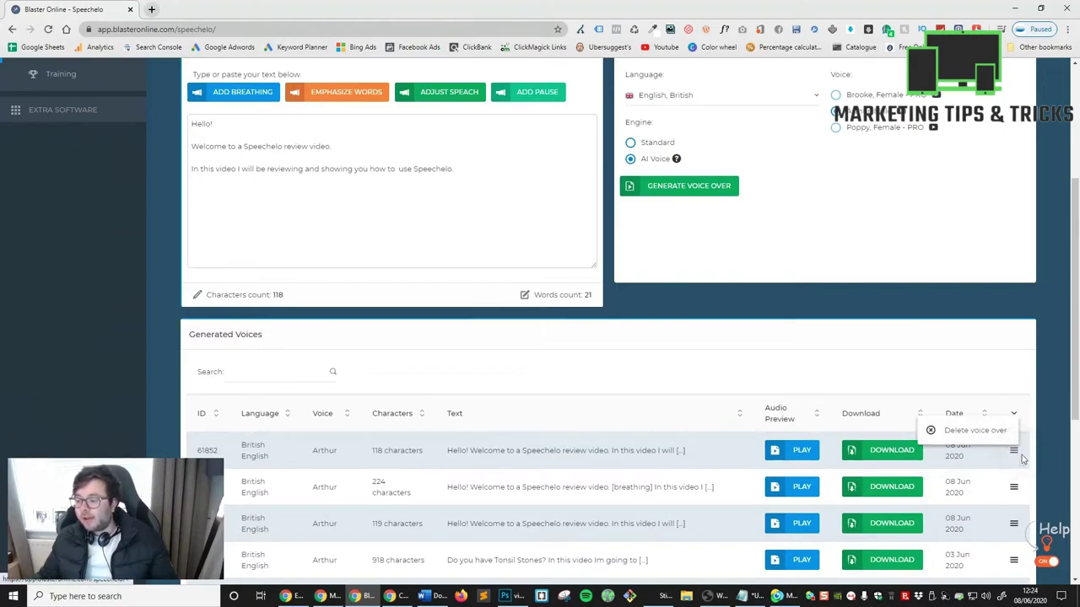
left_click(886, 455)
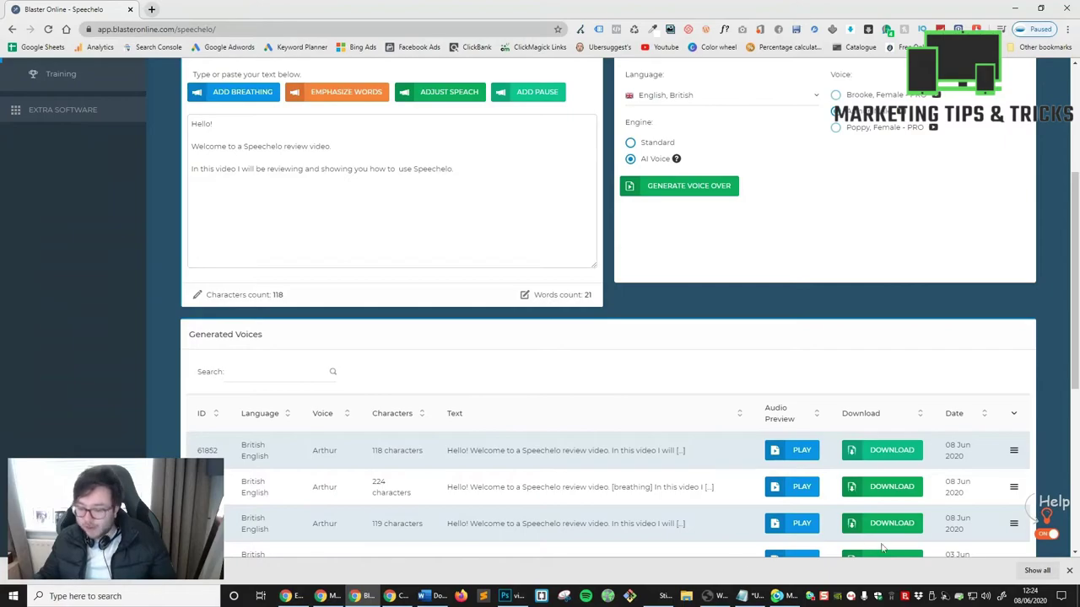
- Play its preview, skip ahead in the audio, then close the player
left_click(793, 452)
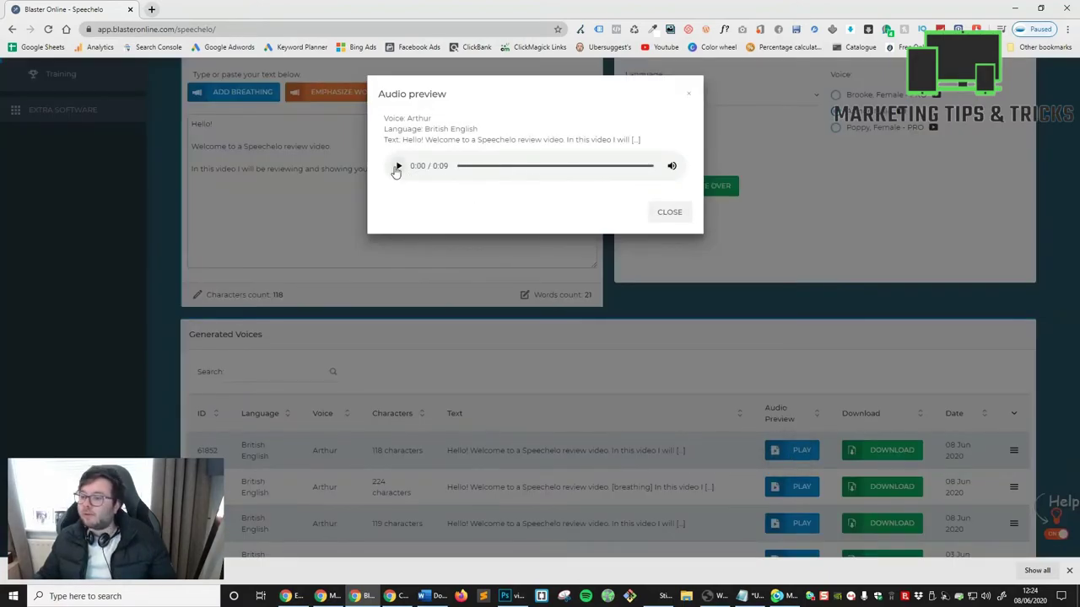
left_click(398, 166)
left_click_drag(475, 174, 506, 167)
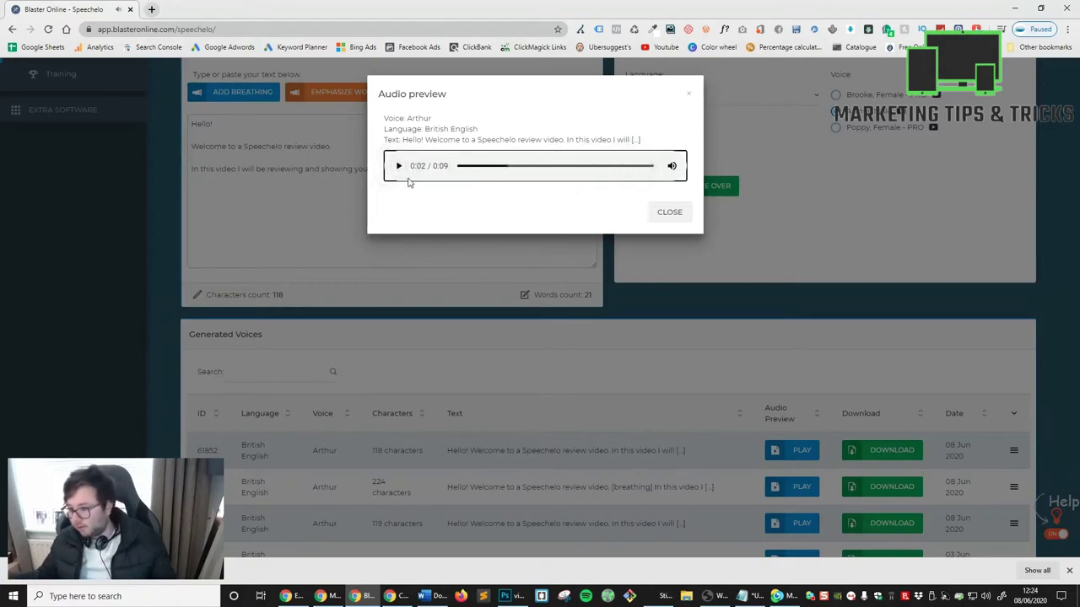
left_click(668, 212)
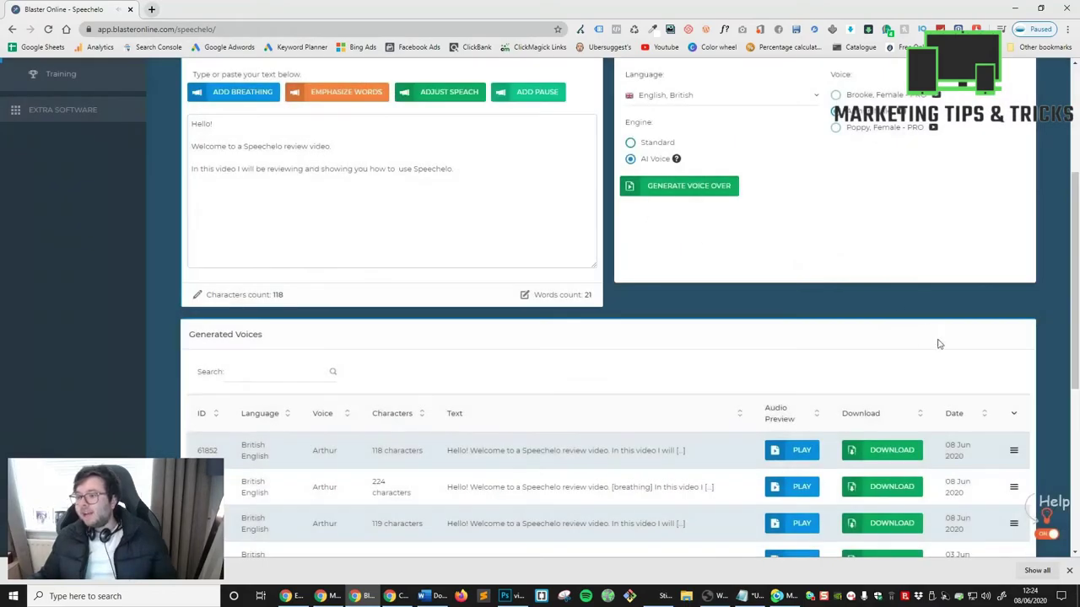
scroll(939, 341, "up", 1)
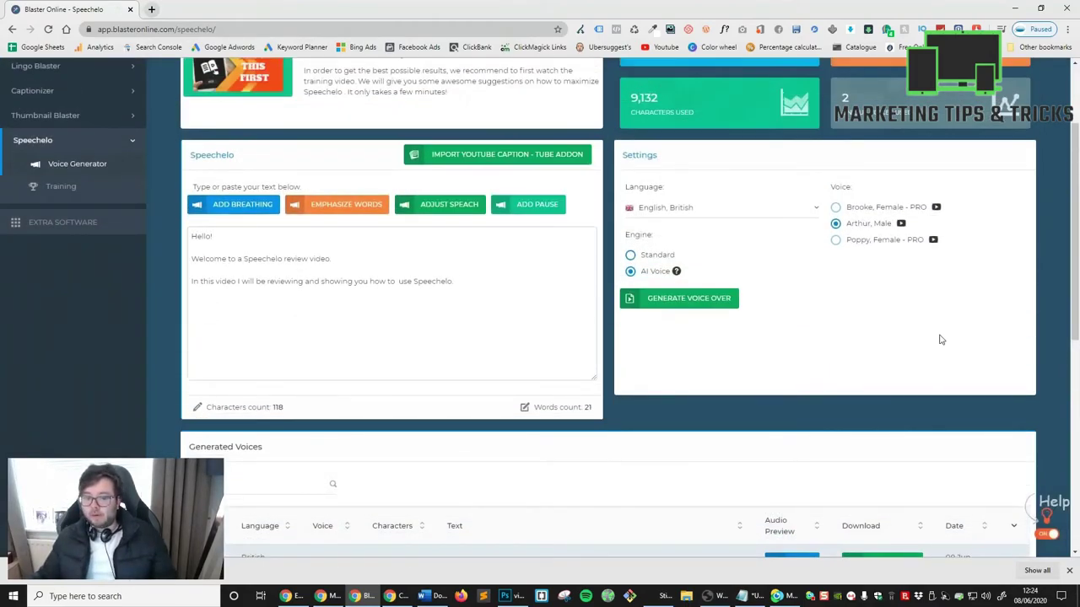
- Insert a [breathing] tag on the empty line after the welcome sentence
scroll(939, 337, "up", 1)
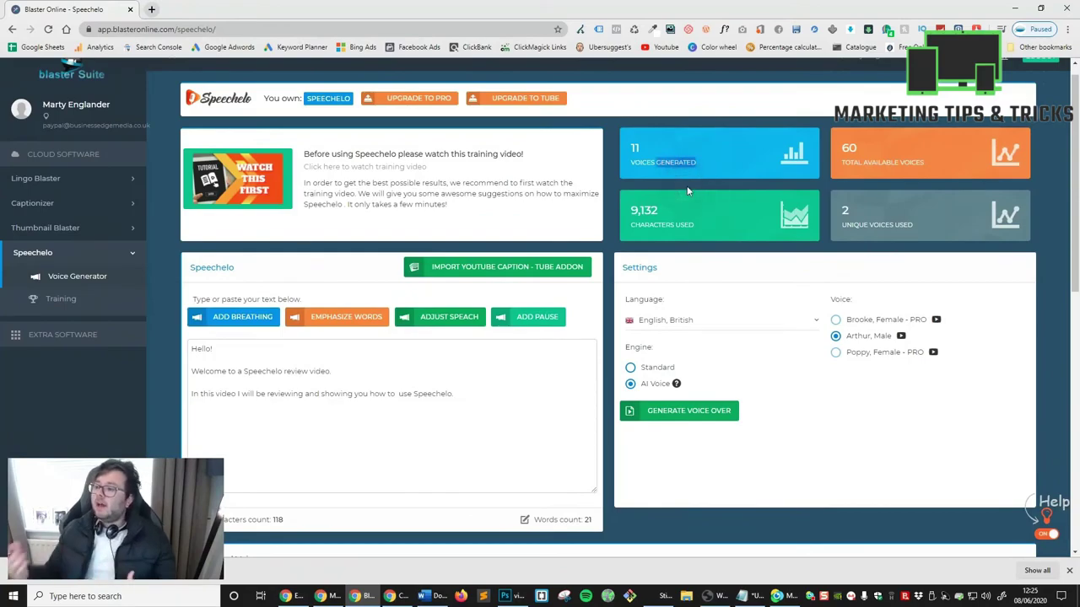
scroll(736, 172, "down", 1)
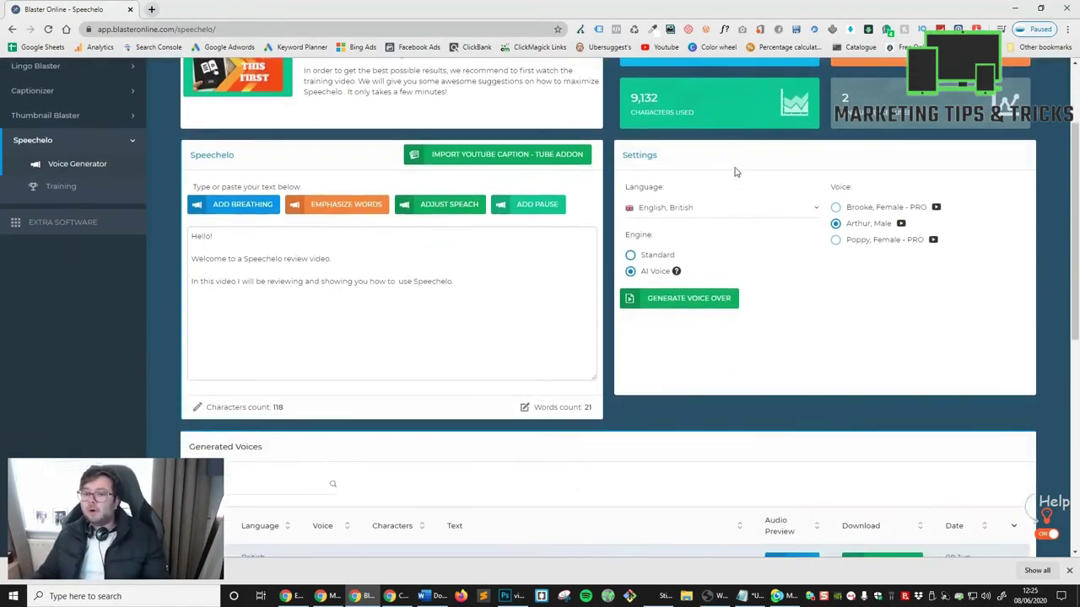
scroll(736, 172, "down", 1)
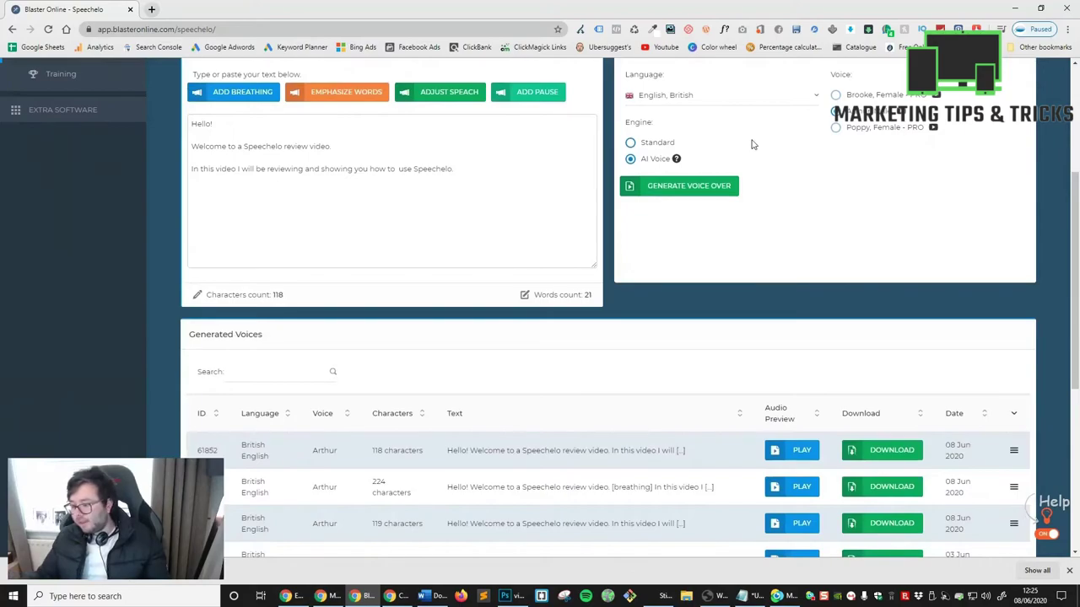
scroll(776, 156, "down", 2)
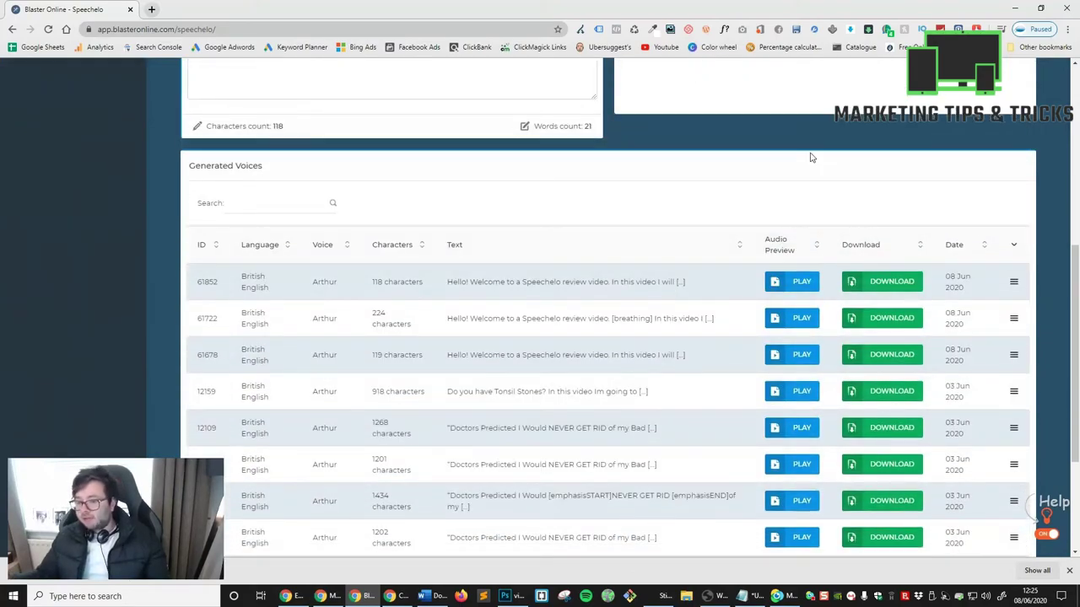
scroll(818, 153, "up", 2)
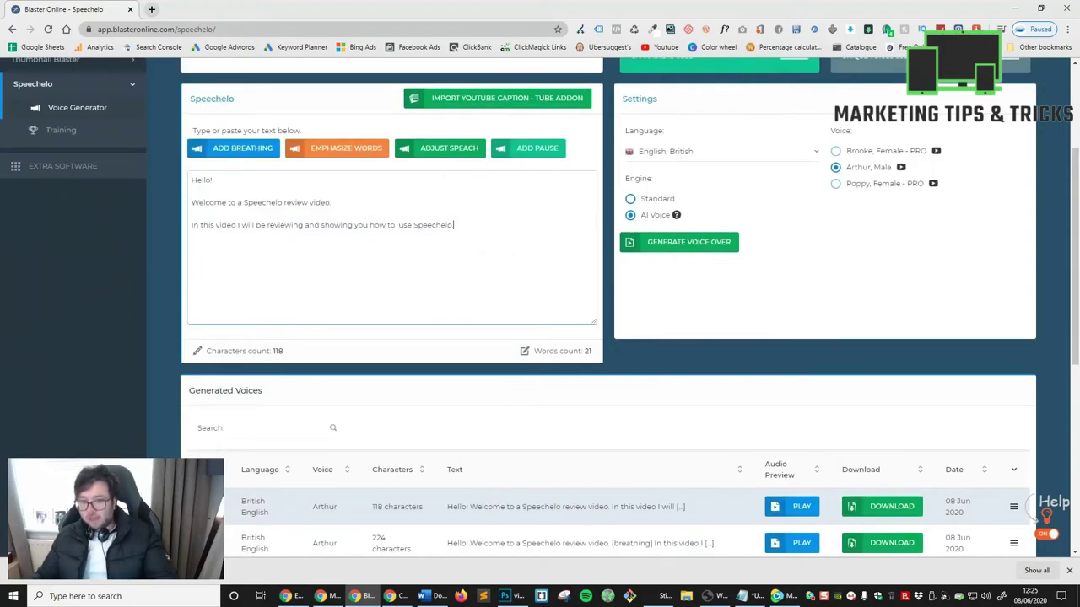
left_click(192, 214)
left_click(211, 150)
- Emphasise 'how to' and show the speech adjustment settings (volume, rate, pitch Medium)
left_click(414, 225)
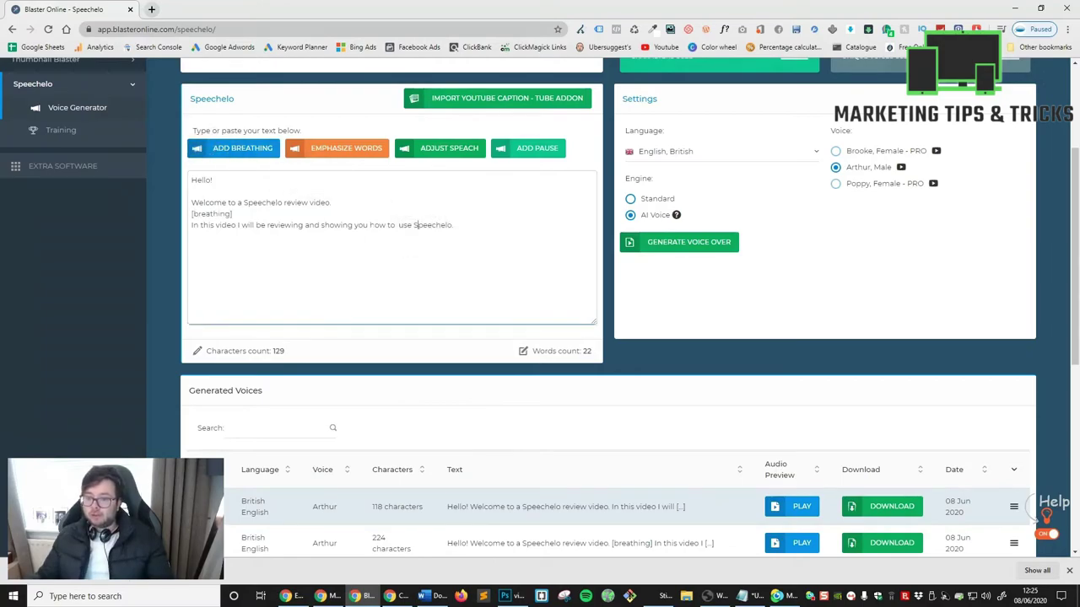
left_click_drag(370, 225, 395, 225)
left_click(353, 156)
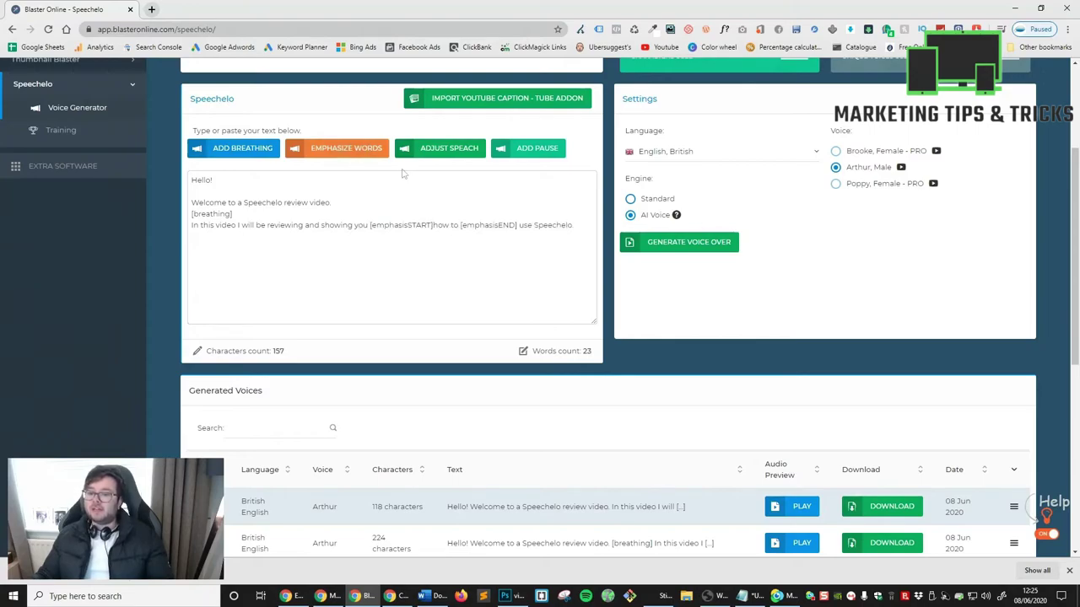
left_click(459, 153)
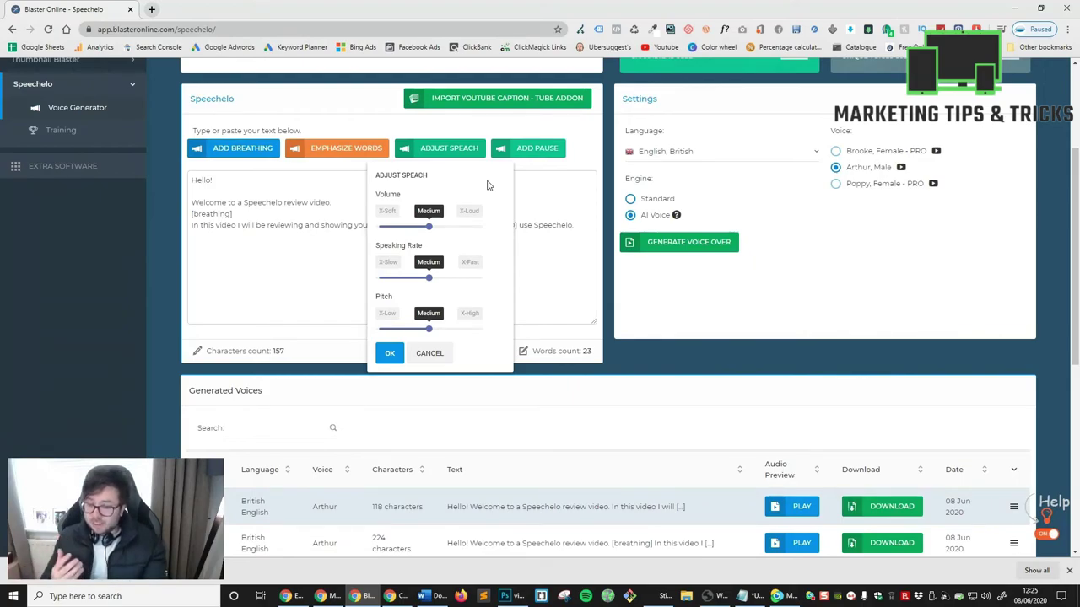
- Tag the final word 'Speechelo' with Loud volume, Slow speaking rate and High pitch
double_click(550, 226)
left_click(429, 353)
left_click(458, 149)
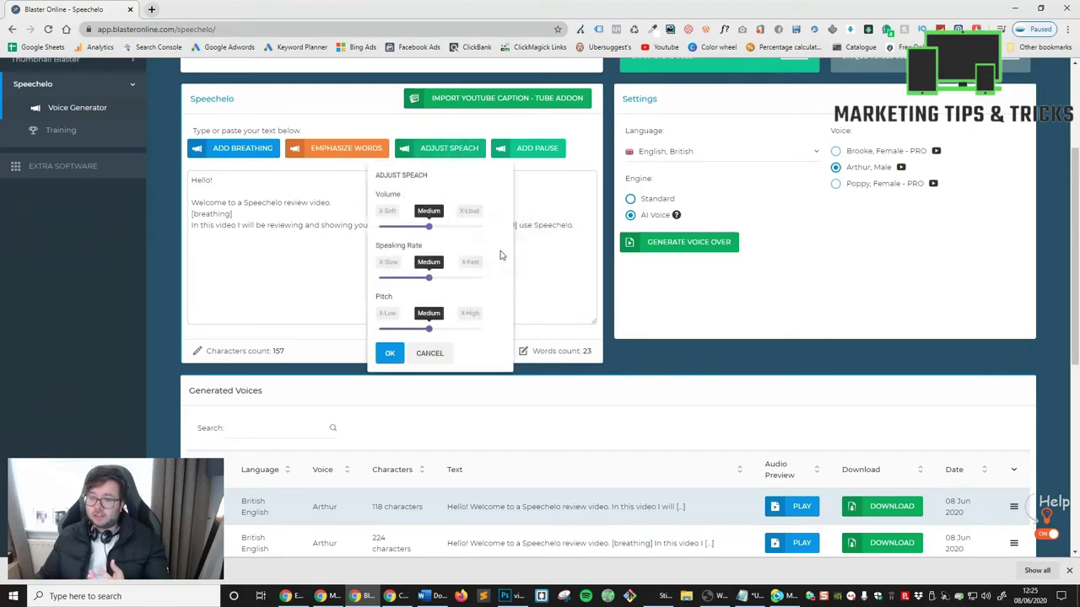
left_click_drag(429, 227, 453, 228)
left_click_drag(429, 277, 404, 279)
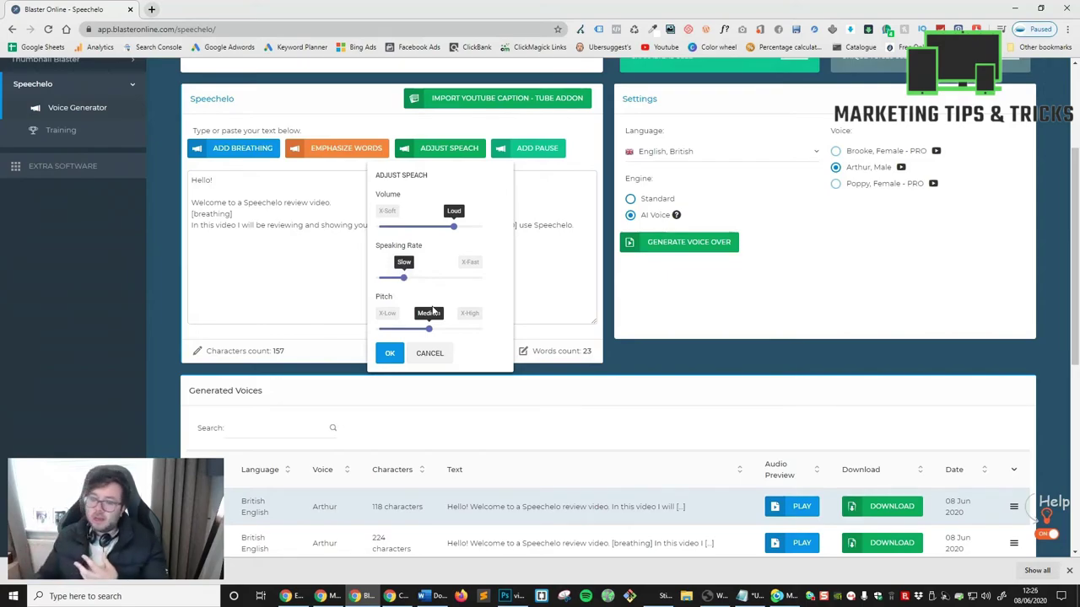
left_click_drag(429, 328, 455, 328)
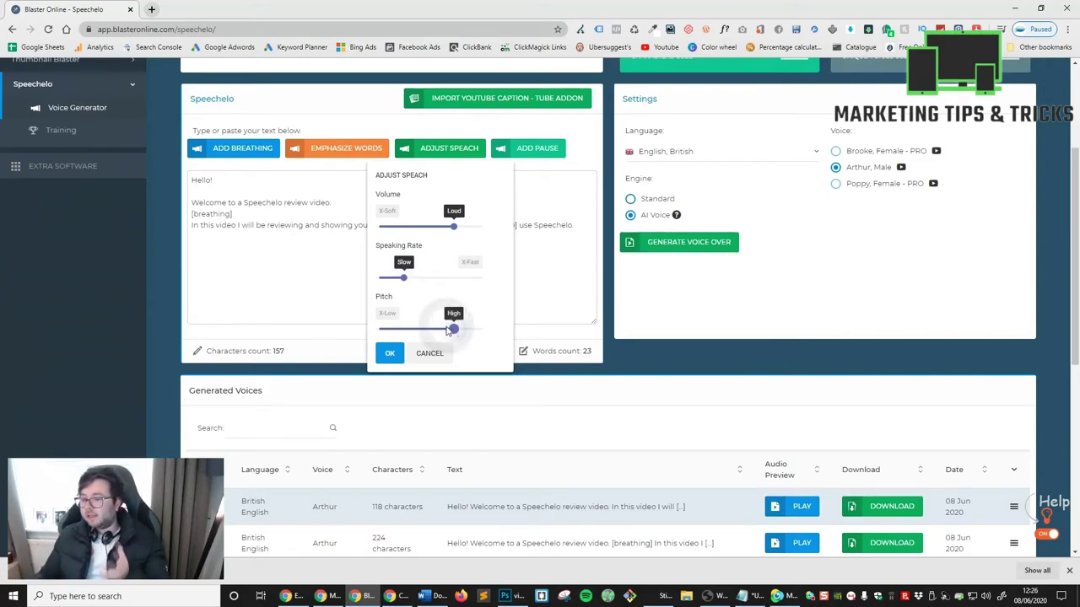
left_click(389, 353)
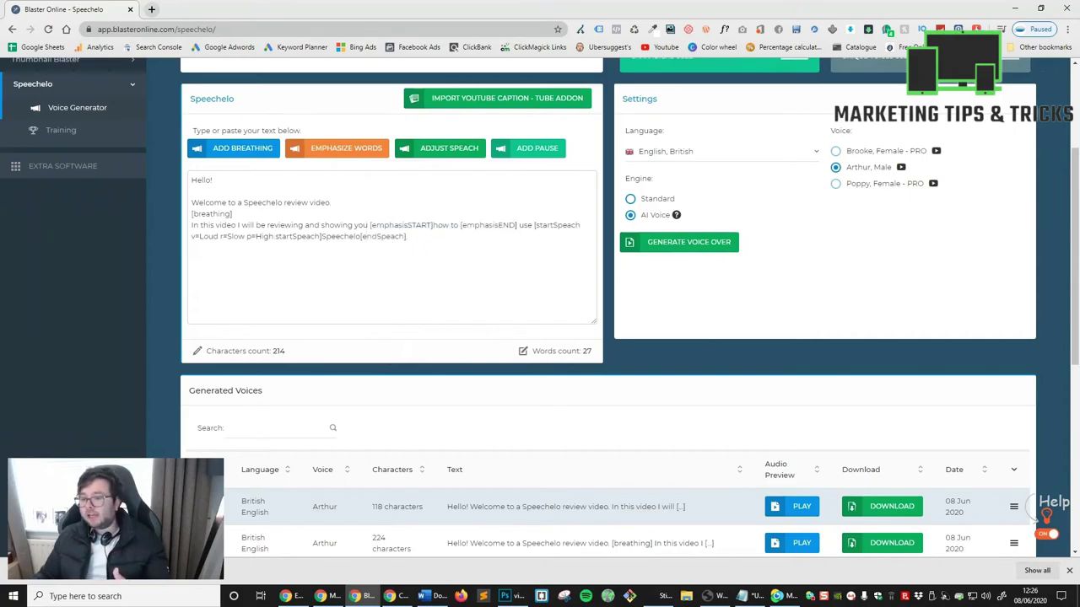
- Add a period right after the closing [endSpeach] tag at the end of the script
left_click(549, 223)
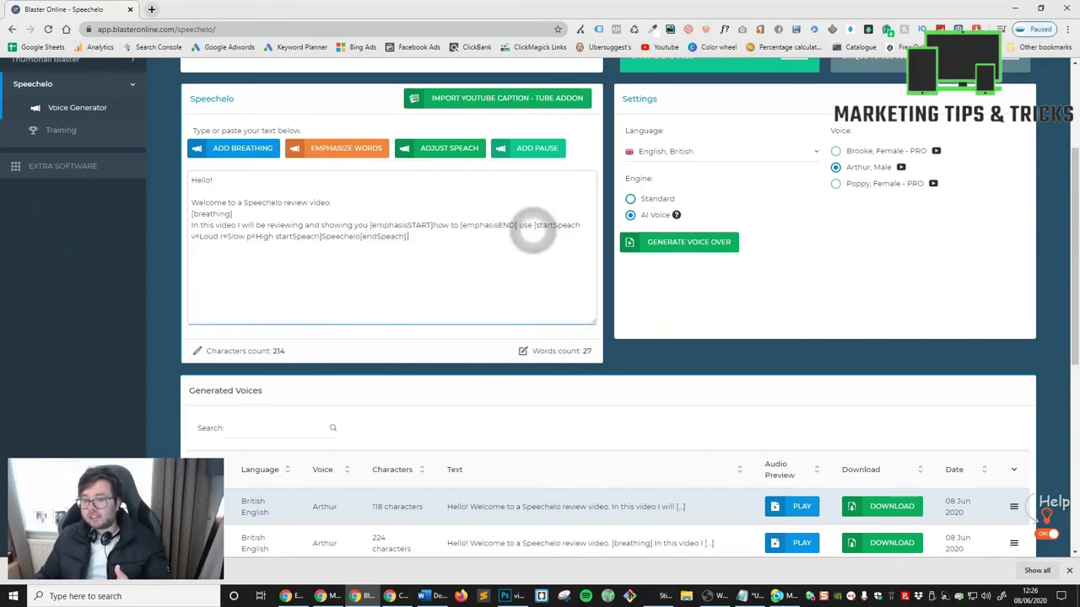
left_click(377, 254)
triple_click(363, 236)
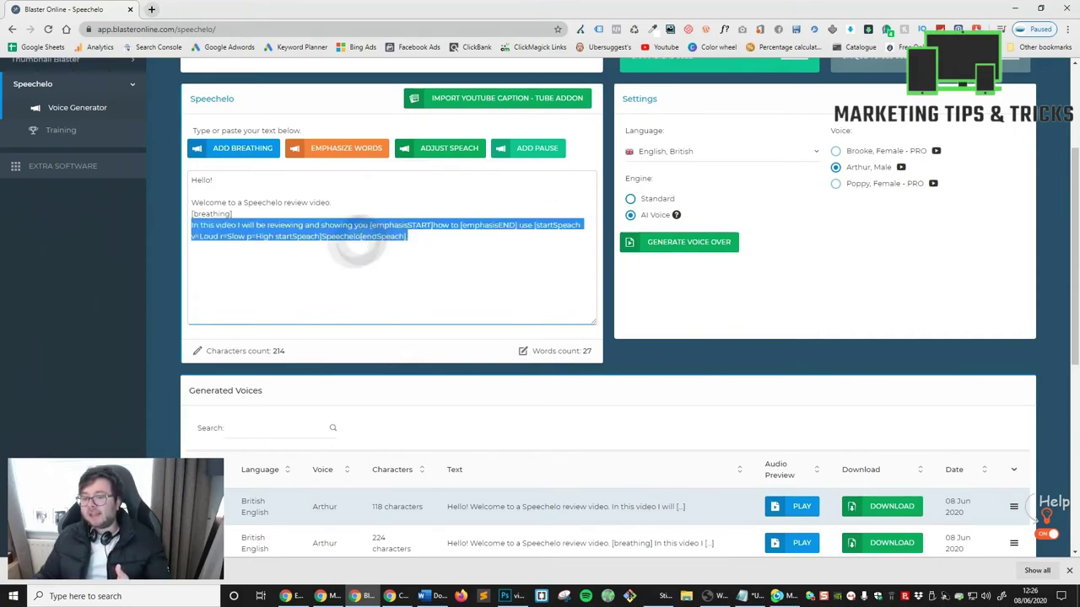
double_click(341, 237)
left_click(423, 239)
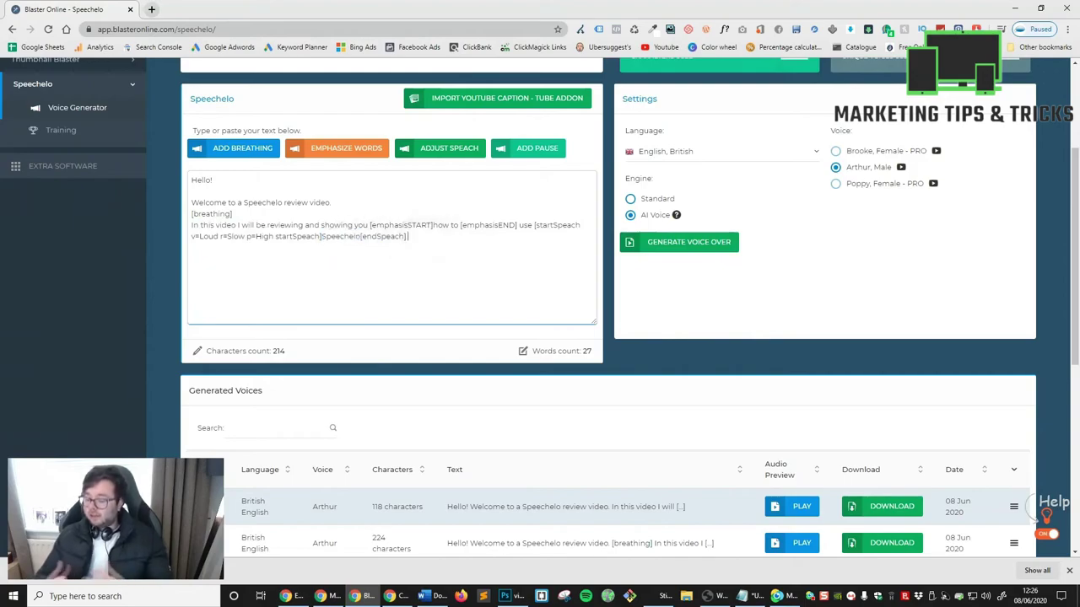
type(".")
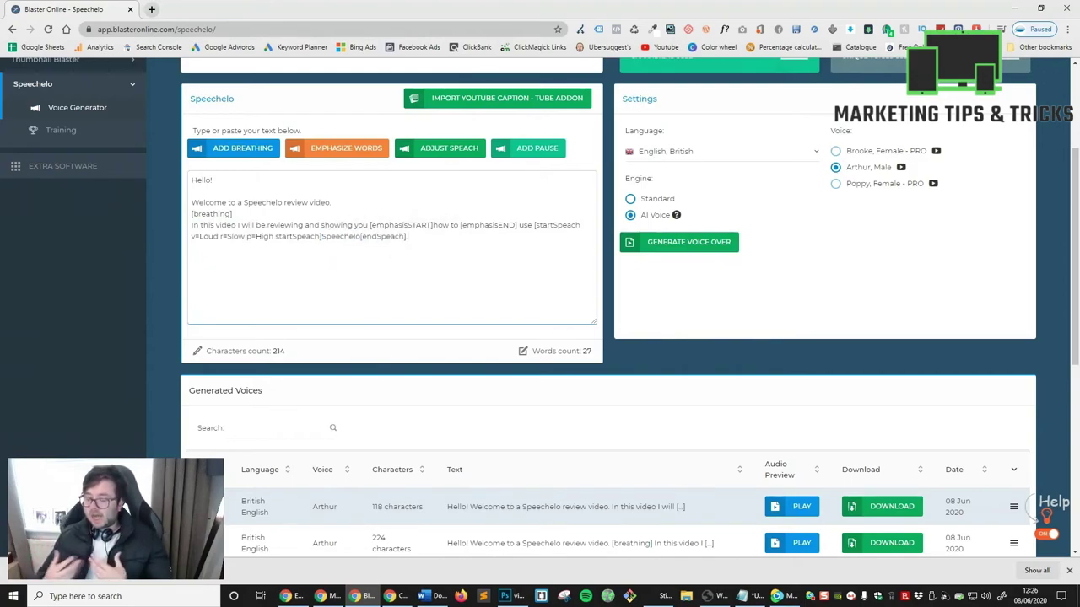